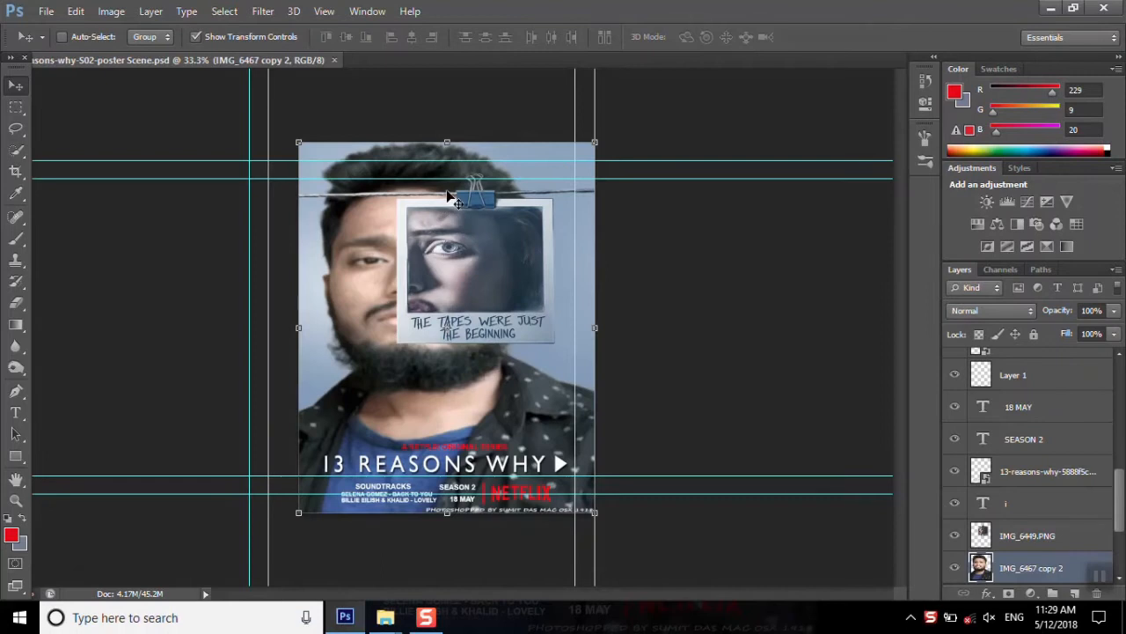
- Examine the finished poster composition enlarged in full-screen view
key("f")
key("Tab")
key("ctrl+plus")
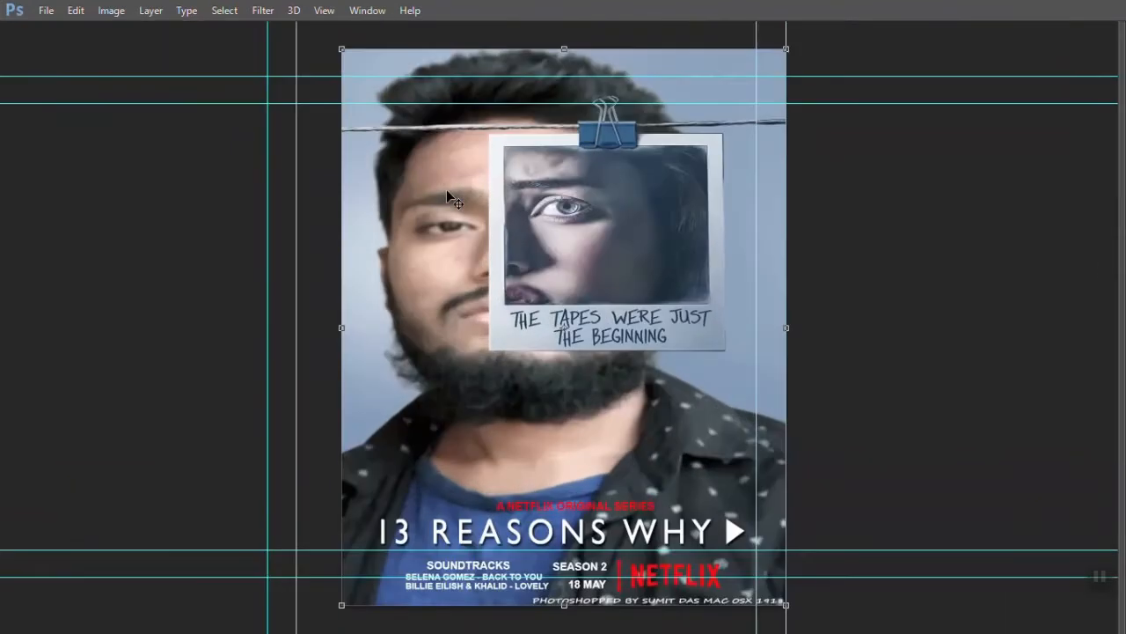
key("f")
key("f")
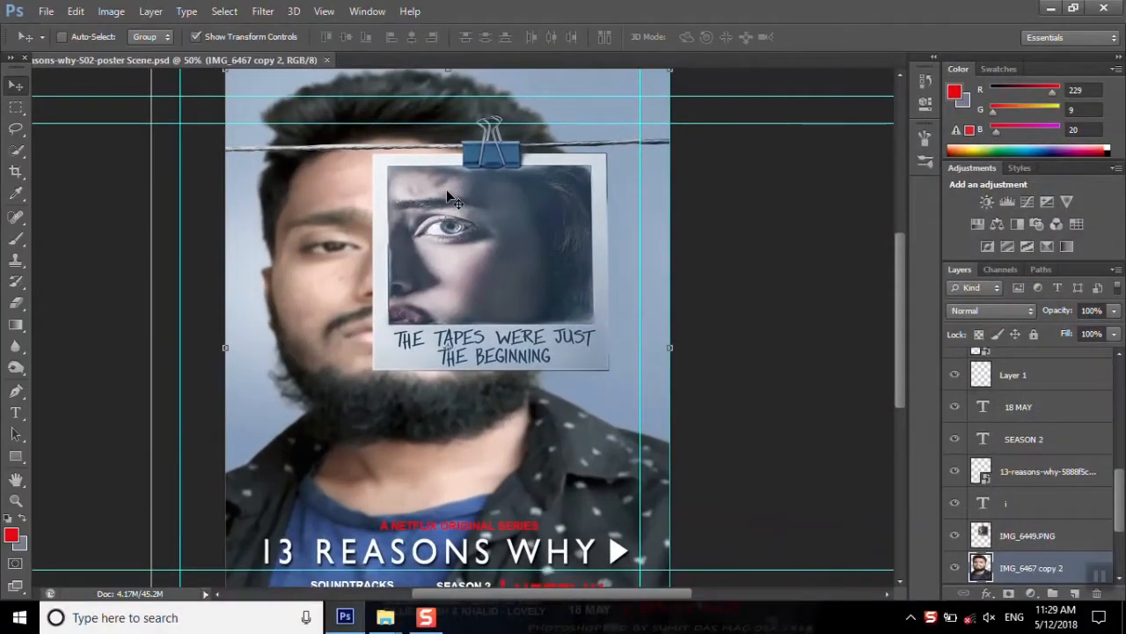
key("ctrl+minus")
key("ctrl+plus")
key("alt+Tab")
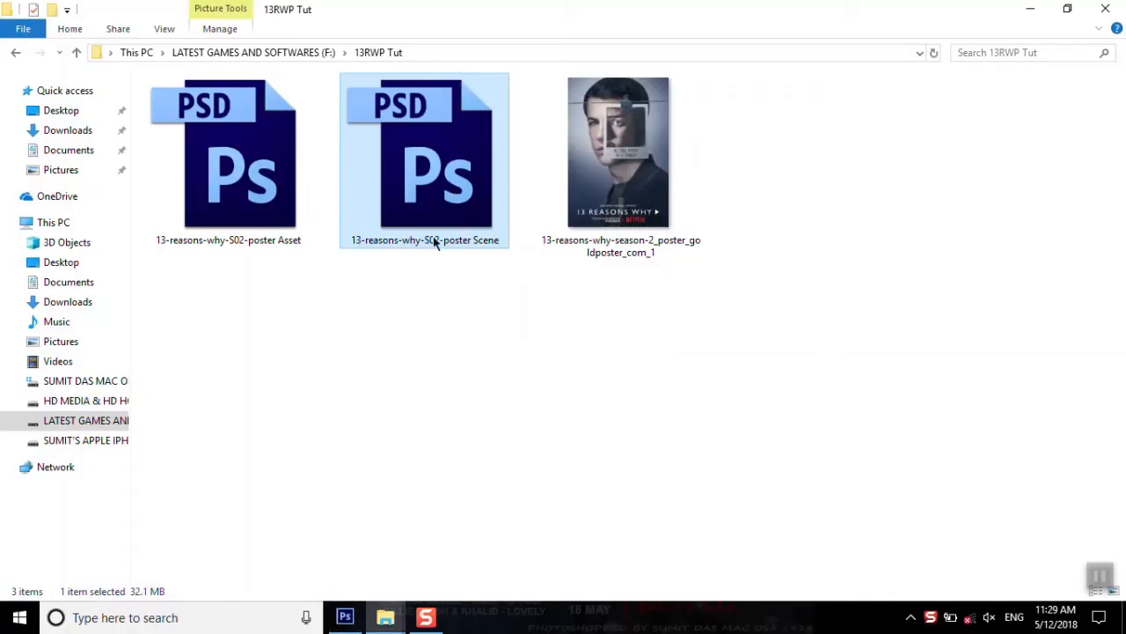
left_click_drag(260, 160, 451, 331)
left_click_drag(481, 387, 413, 442)
key("Escape")
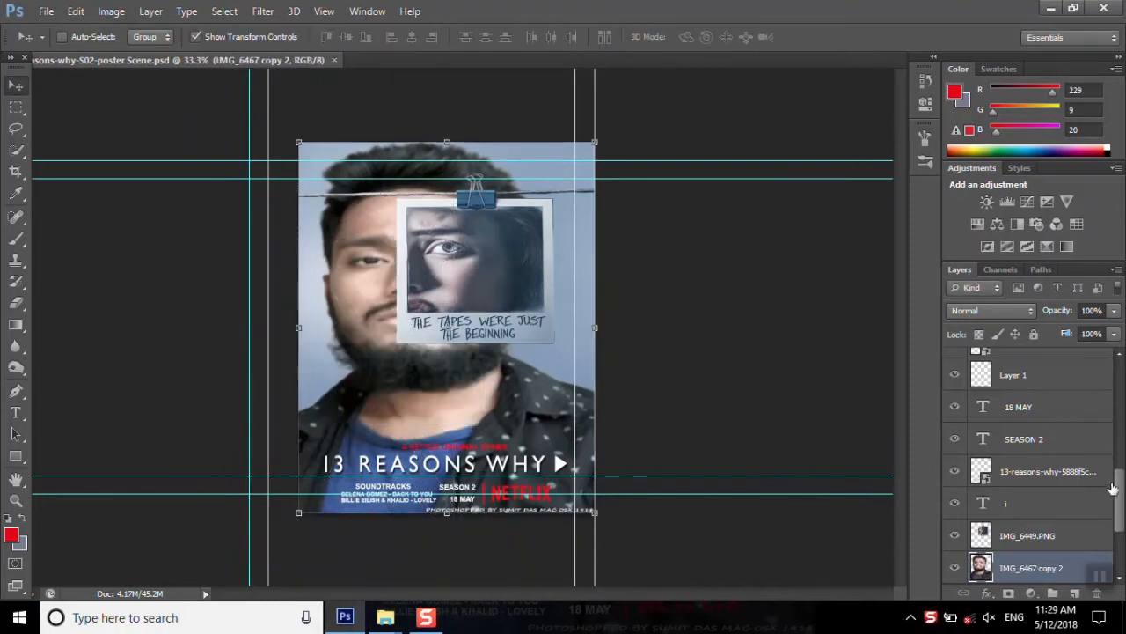
- Hide the layers IMG_6449, Layer 2, IMG_6467 copy 2 and IMG_6449.PNG
left_click_drag(1113, 490, 1120, 572)
left_click(1018, 537)
left_click(956, 536)
left_click(956, 535)
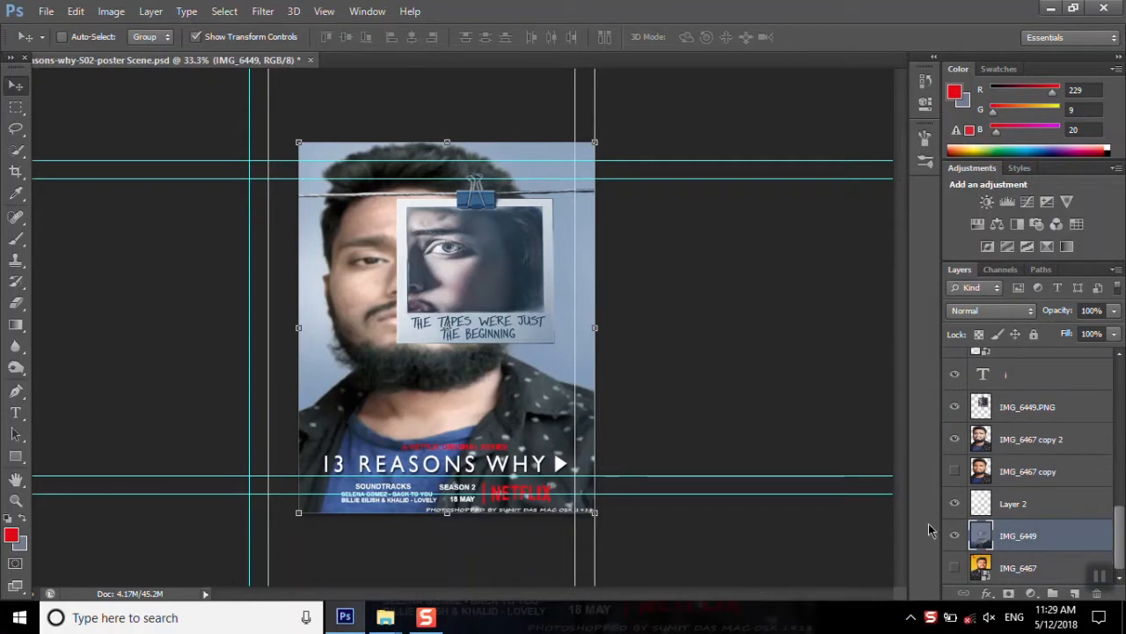
left_click(959, 536)
left_click(958, 504)
left_click(957, 440)
left_click(956, 406)
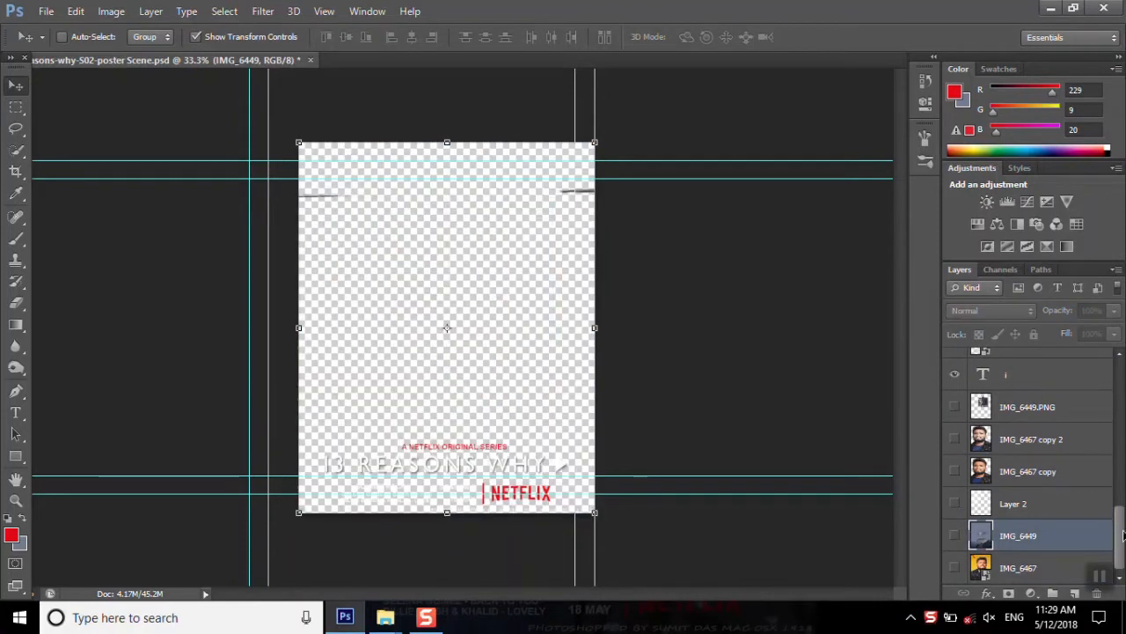
- Hide the photoshop credit text, all the adjustment layers from Curves 2 to Brightness/Contrast, and the SOUNDTRACKS text
left_click_drag(1123, 534, 1125, 385)
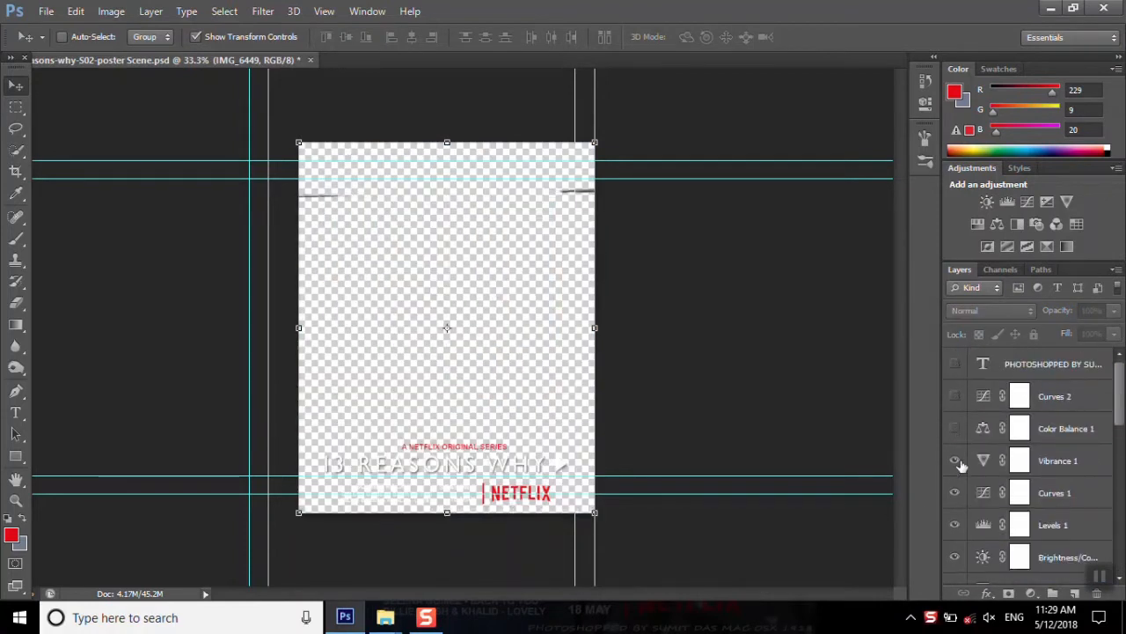
left_click(954, 503)
scroll(963, 506, "down", 1)
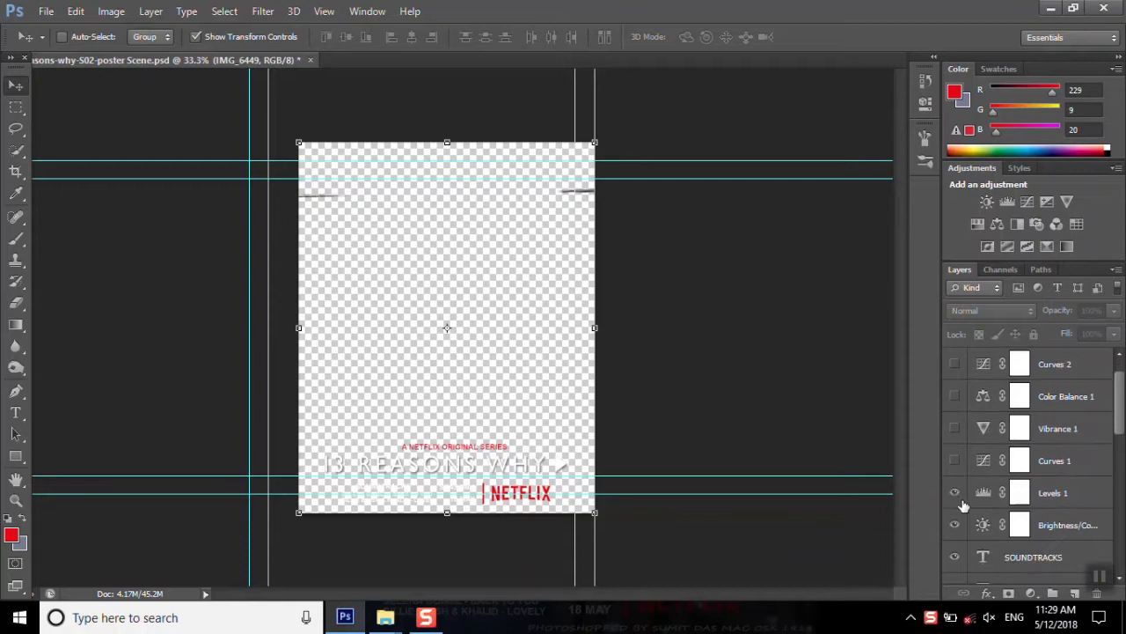
left_click(954, 557)
scroll(1008, 498, "down", 1)
left_click(956, 559)
- Hide the song credits, Netflix tagline and logo, Layer 1, the 18 MAY and SEASON 2 texts, and the 13 Reasons Why title
scroll(963, 541, "down", 3)
left_click(955, 495)
left_click(955, 529)
left_click(955, 558)
scroll(985, 519, "down", 2)
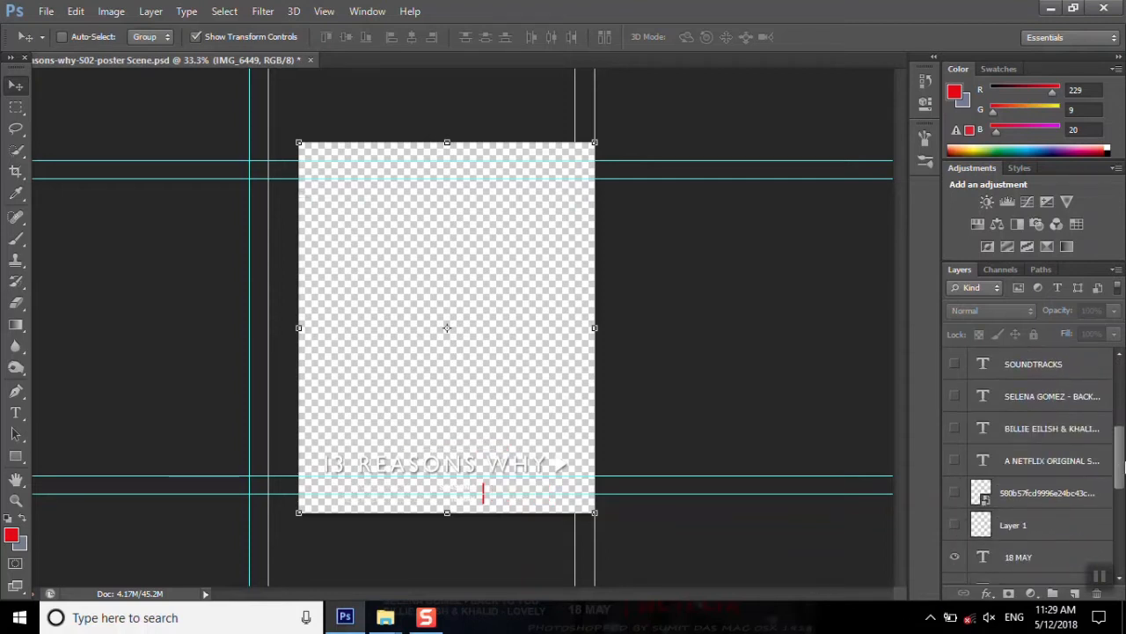
scroll(968, 462, "down", 3)
left_click(955, 525)
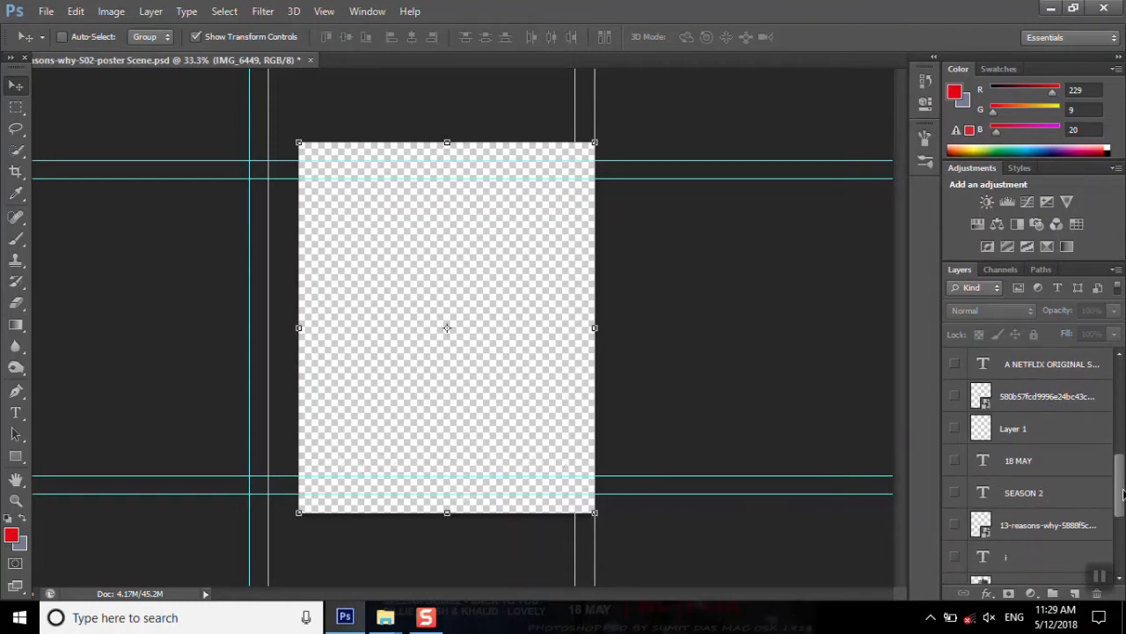
- Briefly show and hide the IMG_6467 copy 2 and IMG_6467 copy layers to compare the two cutouts
left_click_drag(1123, 495, 1123, 547)
left_click(955, 439)
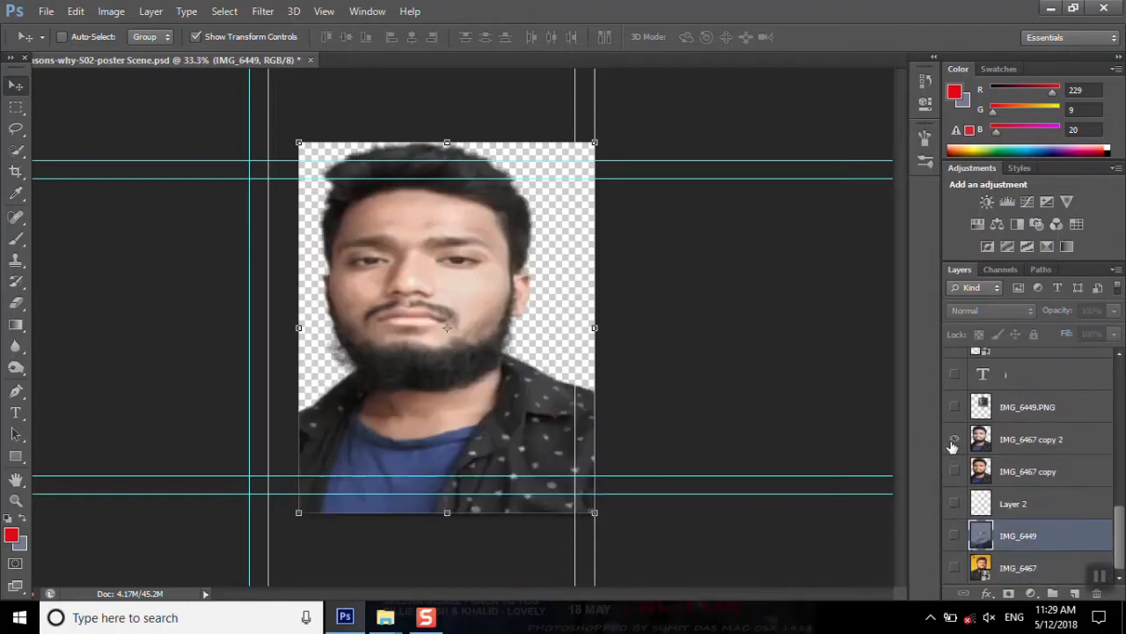
left_click(955, 439)
left_click(954, 471)
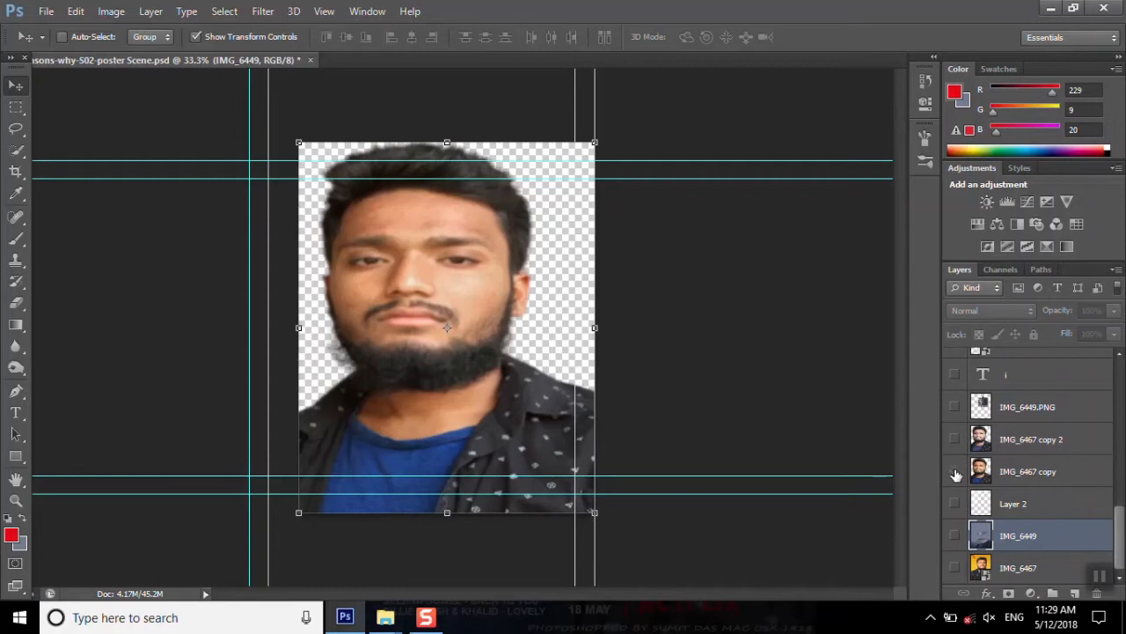
left_click(954, 471)
- Place the photo IMG_6467 from the Apple Iphone 6 Pics and Vids folder into the poster document
mouse_move(385, 616)
left_click(202, 536)
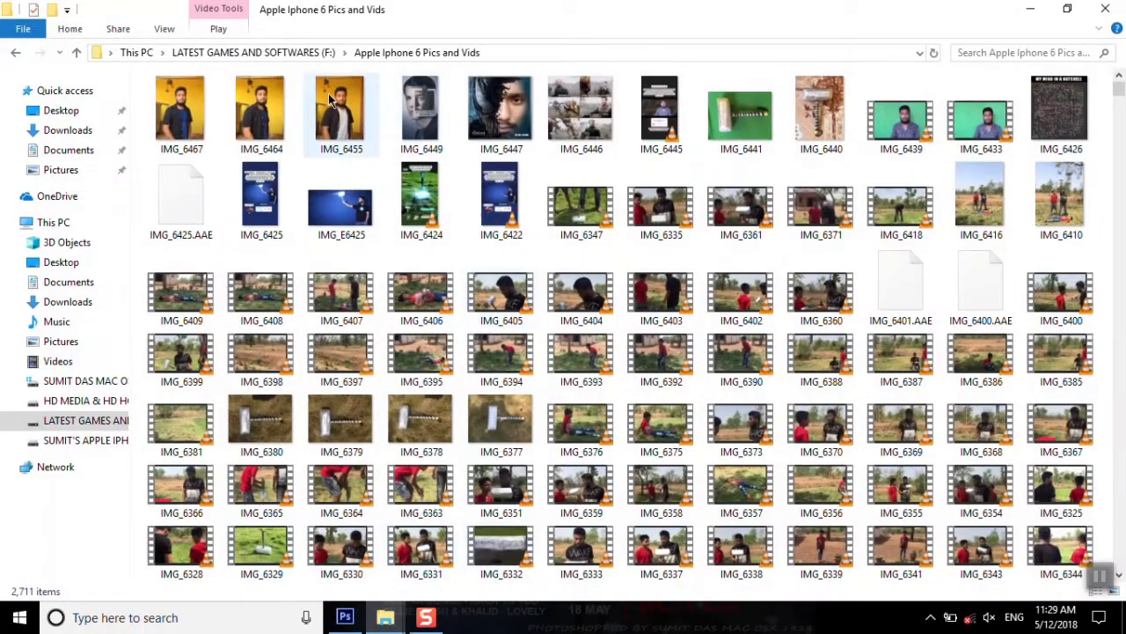
left_click_drag(183, 110, 402, 370)
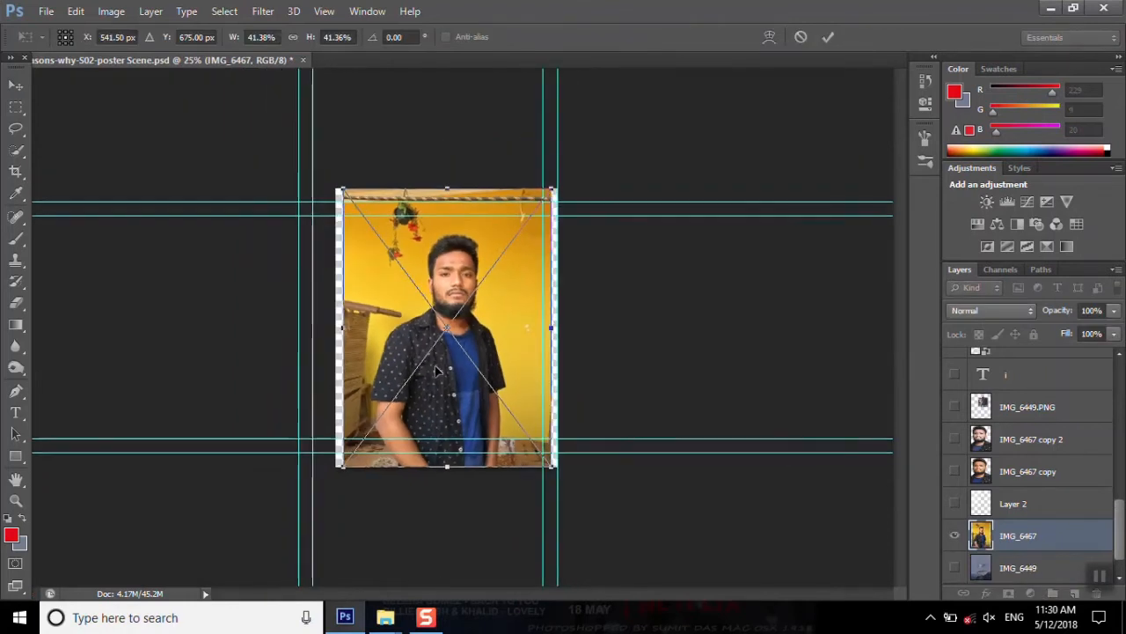
- Enlarge the placed photo to about 106% and move it so the man's head and shoulders fill the canvas
key("ctrl+minus")
left_click_drag(513, 422, 709, 629)
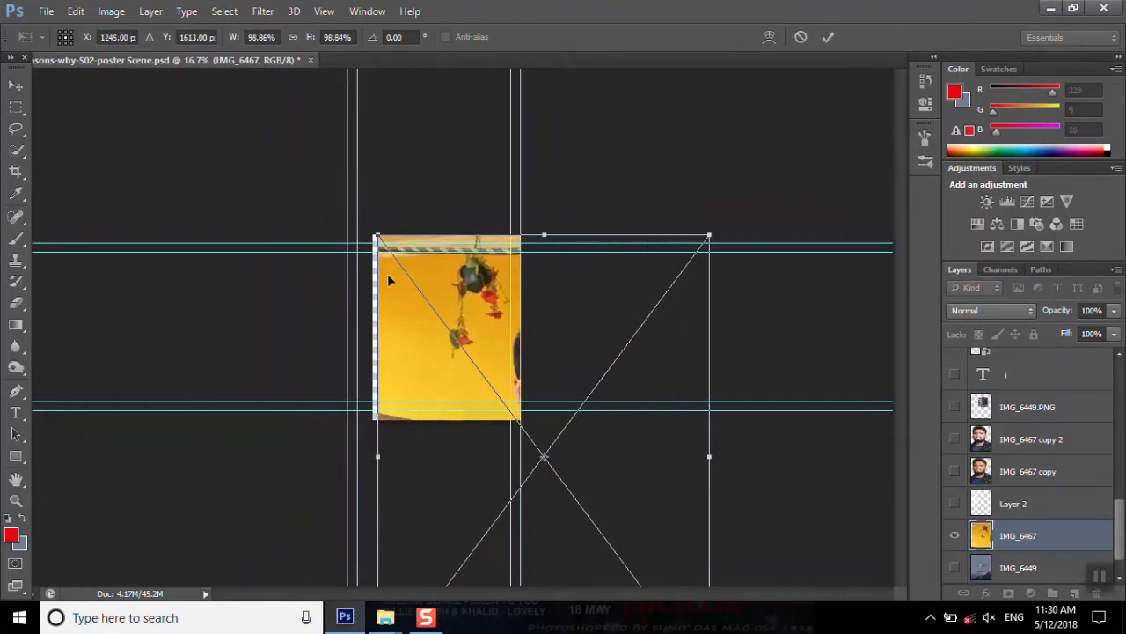
left_click_drag(373, 231, 49, 11)
left_click_drag(470, 318, 476, 430)
key("ctrl+minus")
left_click_drag(230, 118, 349, 276)
left_click_drag(480, 427, 423, 326)
left_click_drag(295, 182, 322, 217)
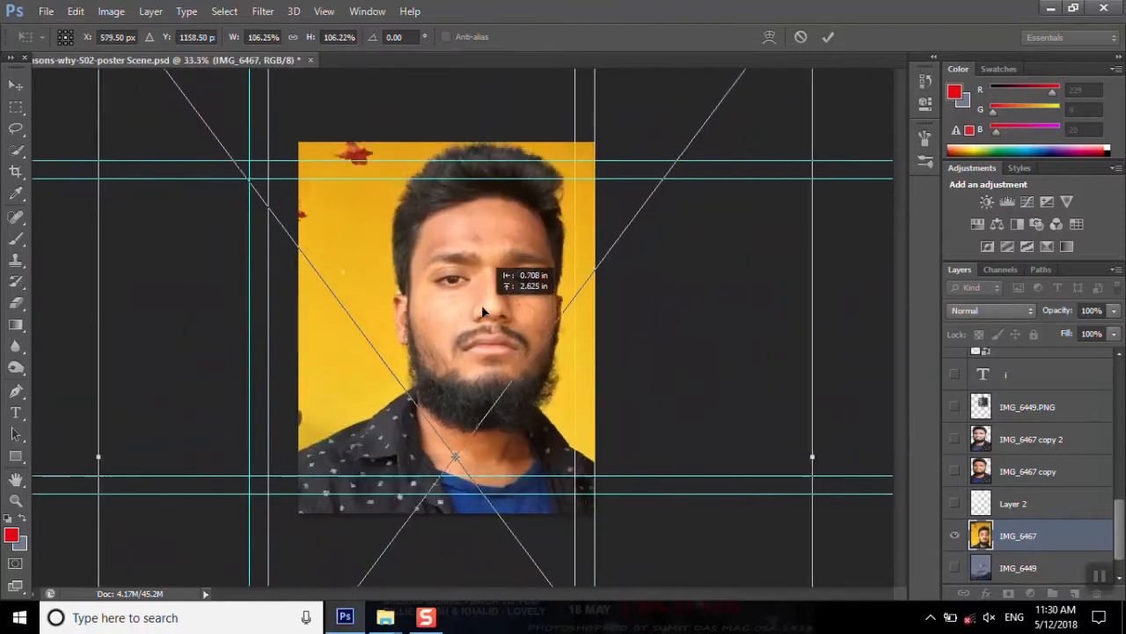
left_click_drag(482, 304, 476, 322)
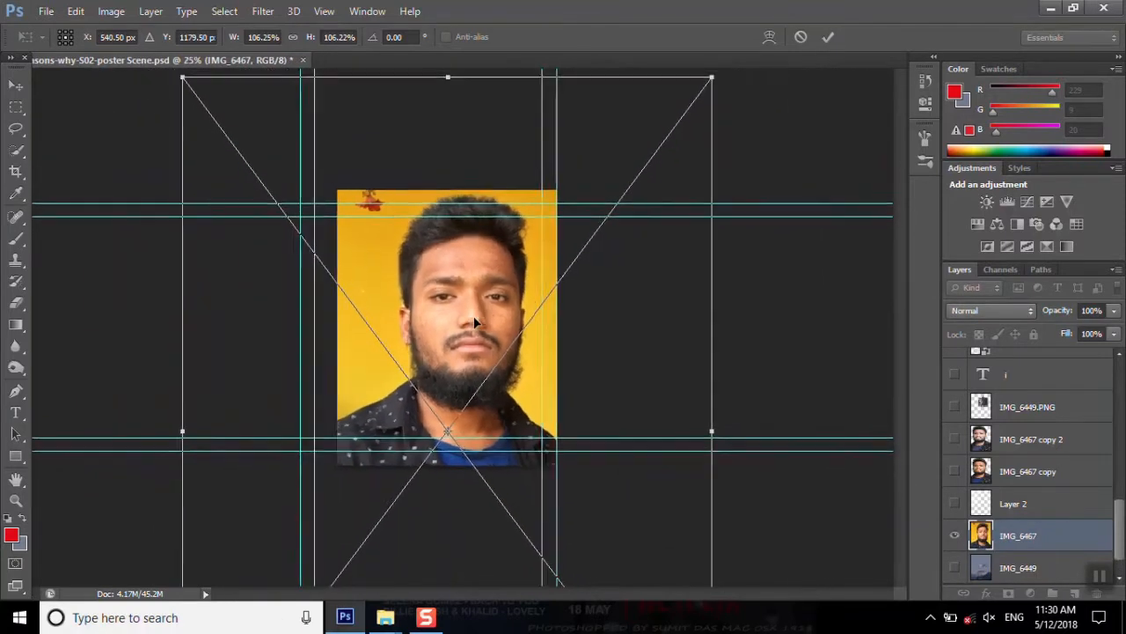
- Scale the placed photo down to about 102%, centre the head on the canvas, and apply the placement
key("ctrl+minus")
left_click_drag(270, 162, 285, 180)
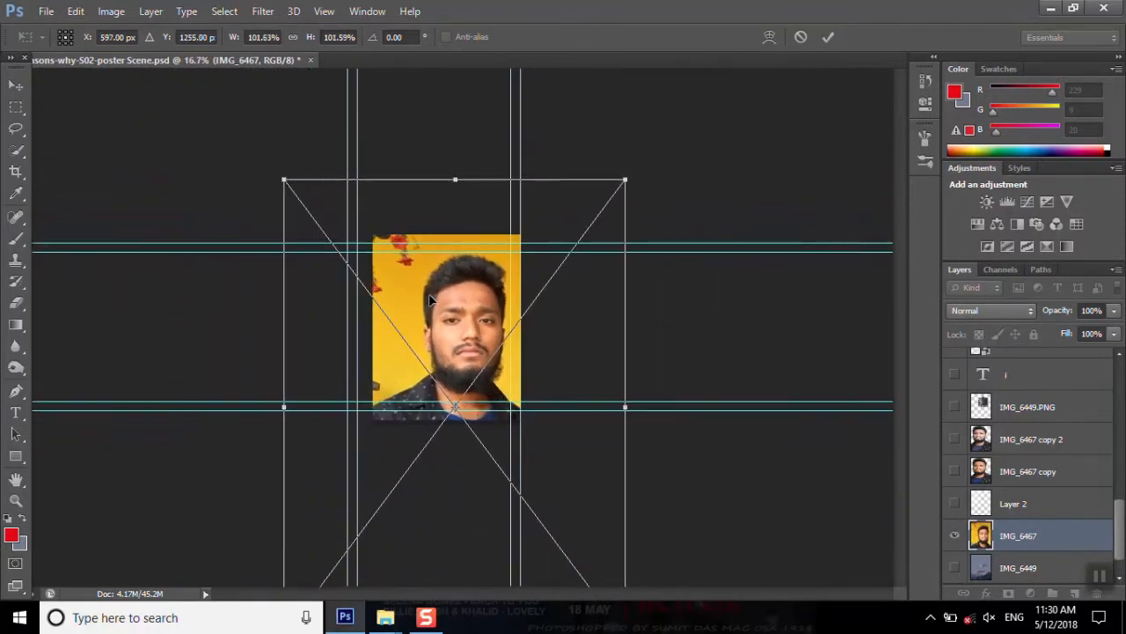
key("ctrl+plus")
left_click_drag(459, 328, 438, 306)
left_click(16, 85)
left_click(498, 246)
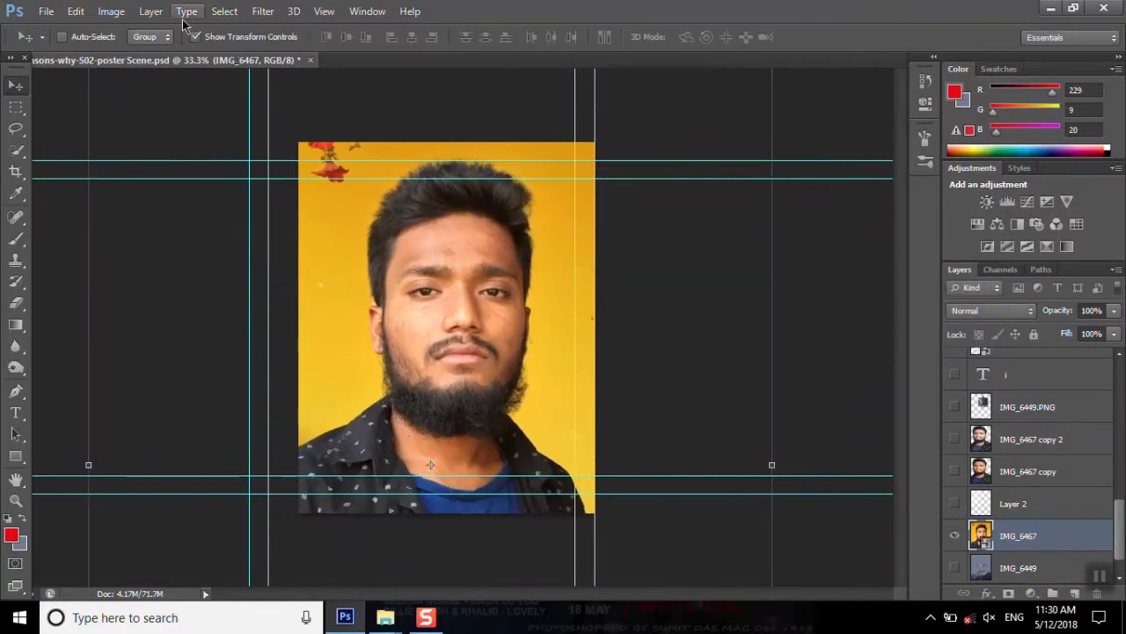
- Select the man with the Quick Selection tool and preview the selection on white in Refine Edge
key("w")
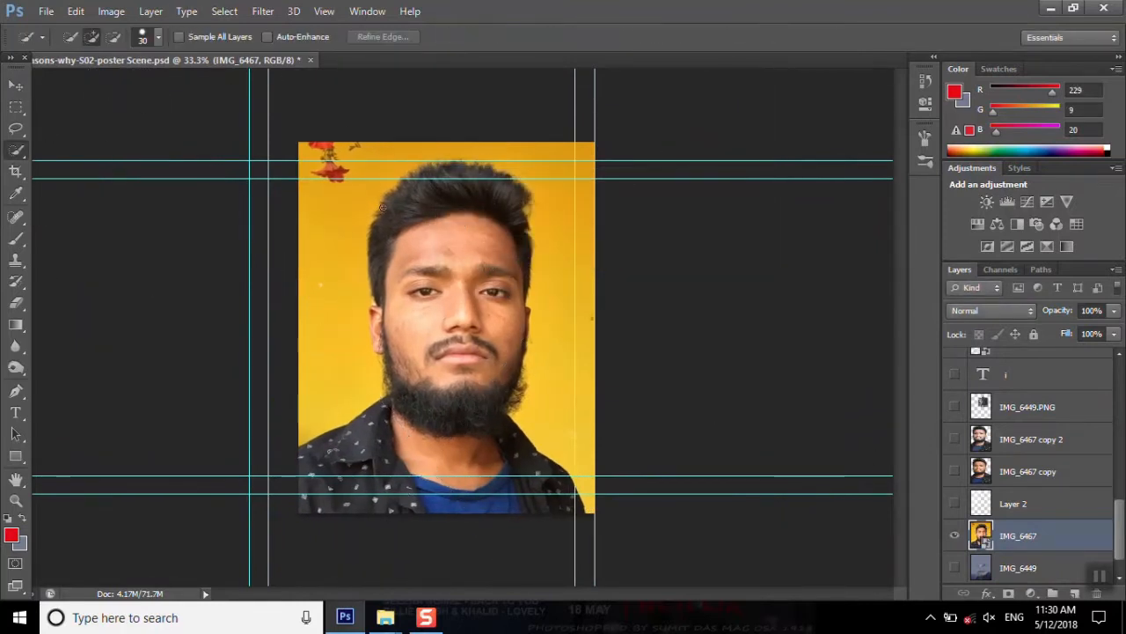
mouse_move(463, 292)
left_mouse_down()
mouse_move(475, 264)
mouse_move(440, 202)
mouse_move(379, 281)
mouse_move(414, 540)
mouse_move(536, 408)
mouse_move(530, 256)
left_mouse_up()
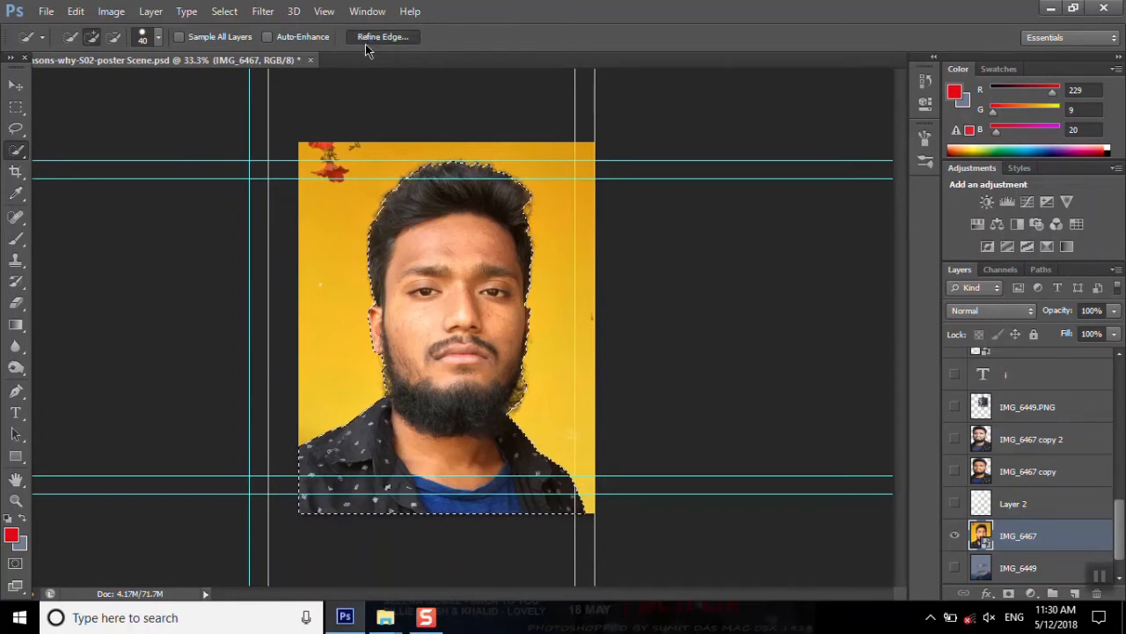
left_click(374, 38)
left_click(869, 92)
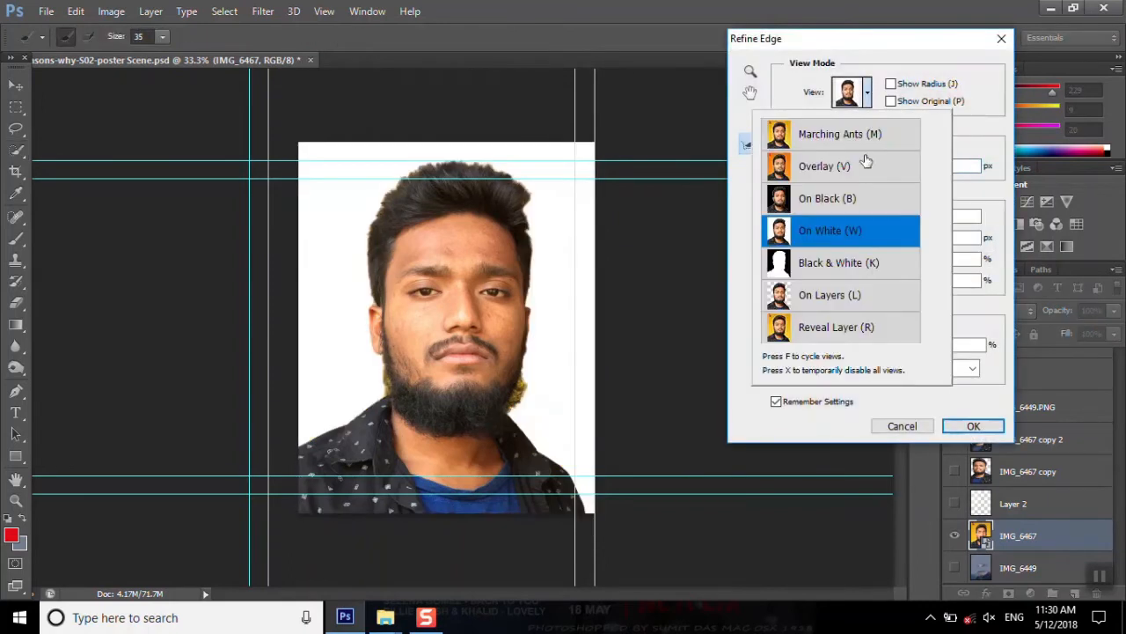
left_click(836, 236)
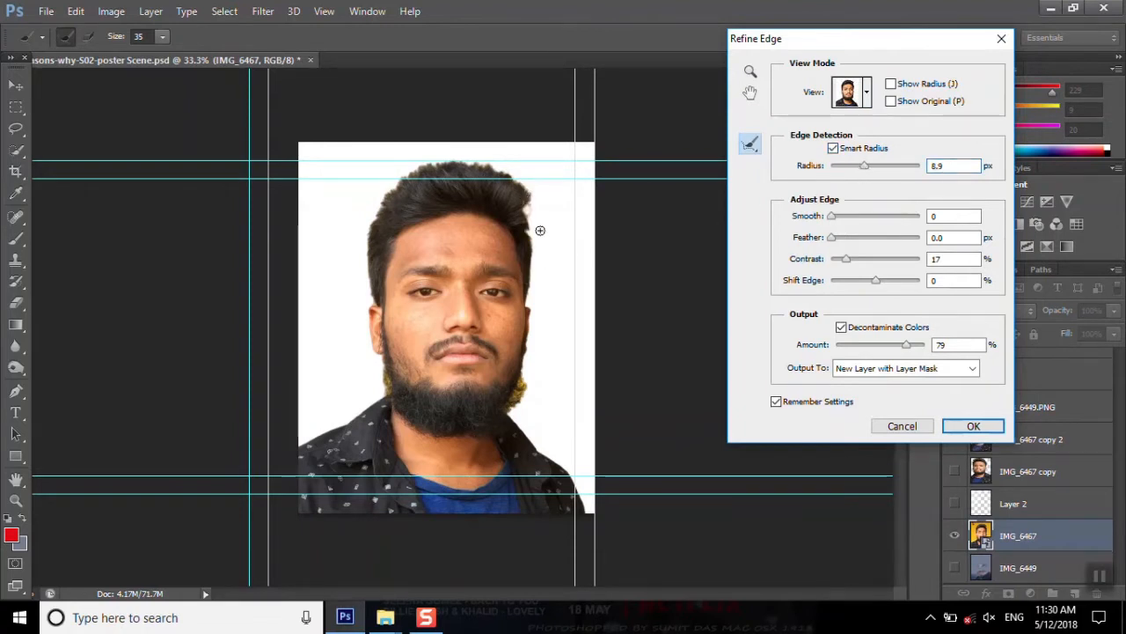
- Refine the hair and beard edges with radius 9.6 px and shift edge -20%, and output to a new layer with layer mask
left_click_drag(377, 219, 379, 222)
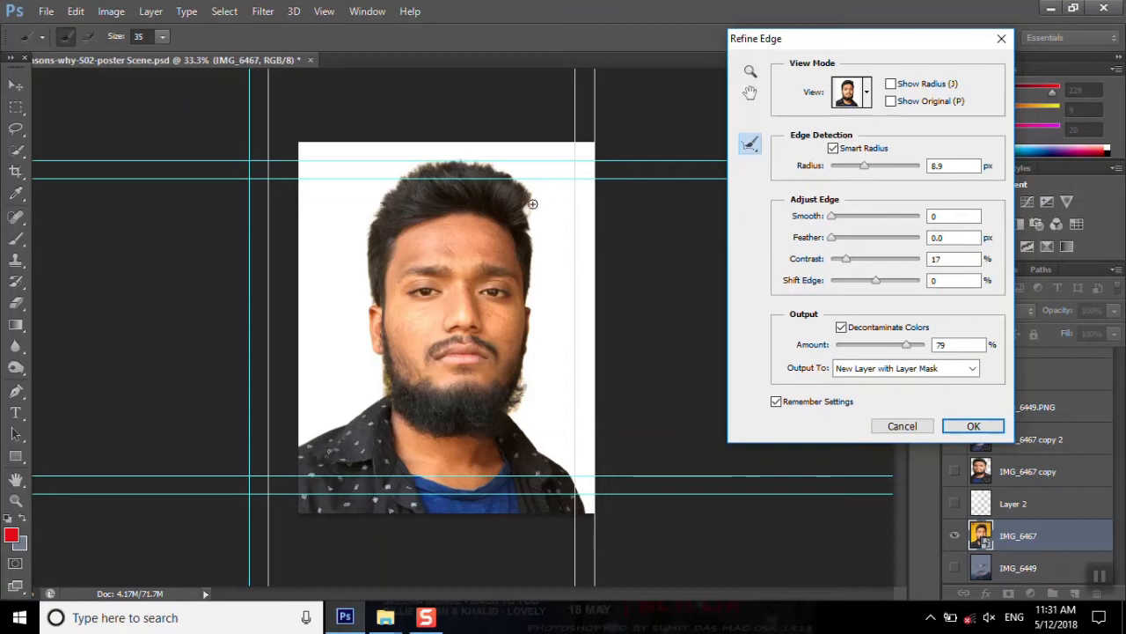
mouse_move(863, 165)
left_mouse_down()
mouse_move(874, 167)
mouse_move(865, 170)
left_mouse_up()
left_click_drag(872, 282, 870, 282)
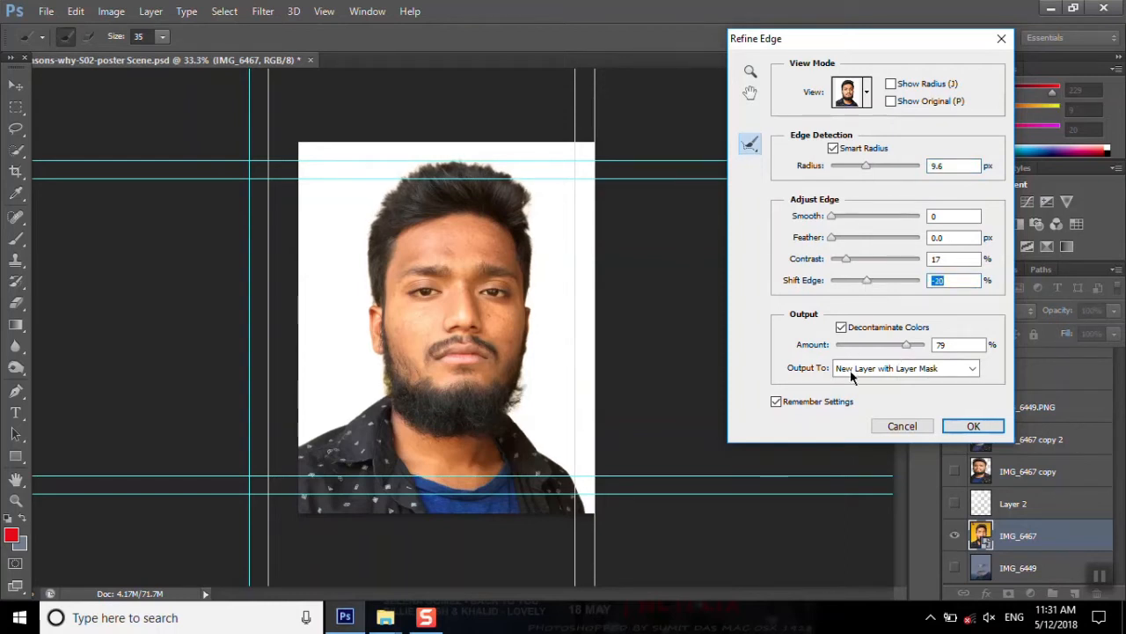
left_click(971, 426)
- Apply Hue/Saturation to the cutout layer's Yellows with saturation -46 and lightness -19 to neutralise the yellow fringe around the beard
key("ctrl+plus")
key("ctrl+plus")
key("ctrl+plus")
key("ctrl+plus")
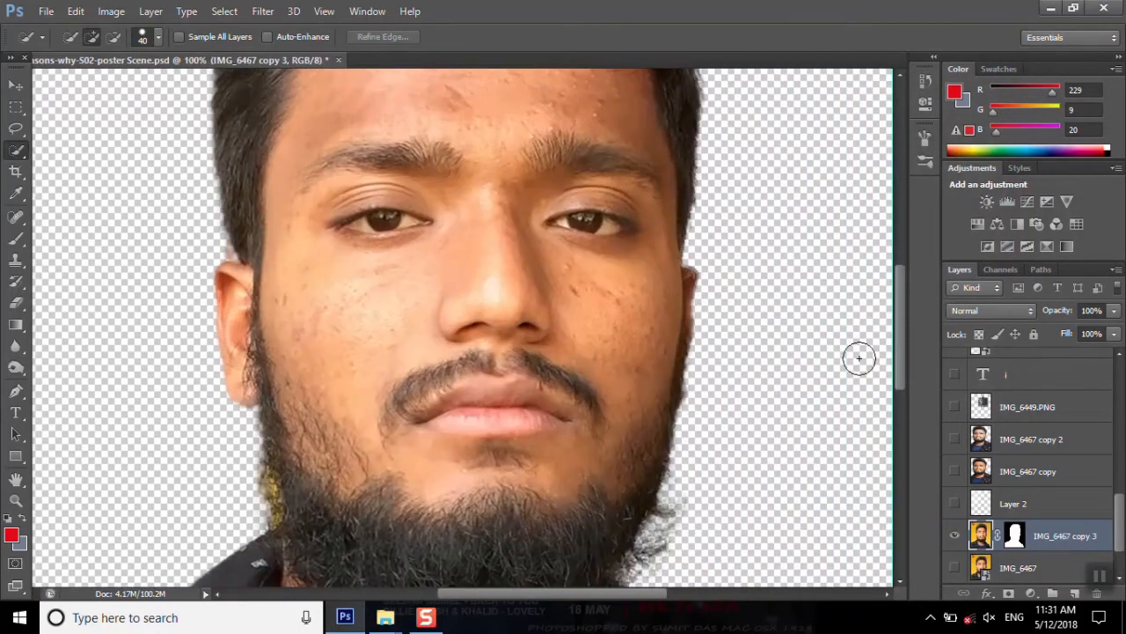
scroll(901, 320, "down", 3)
left_click(111, 10)
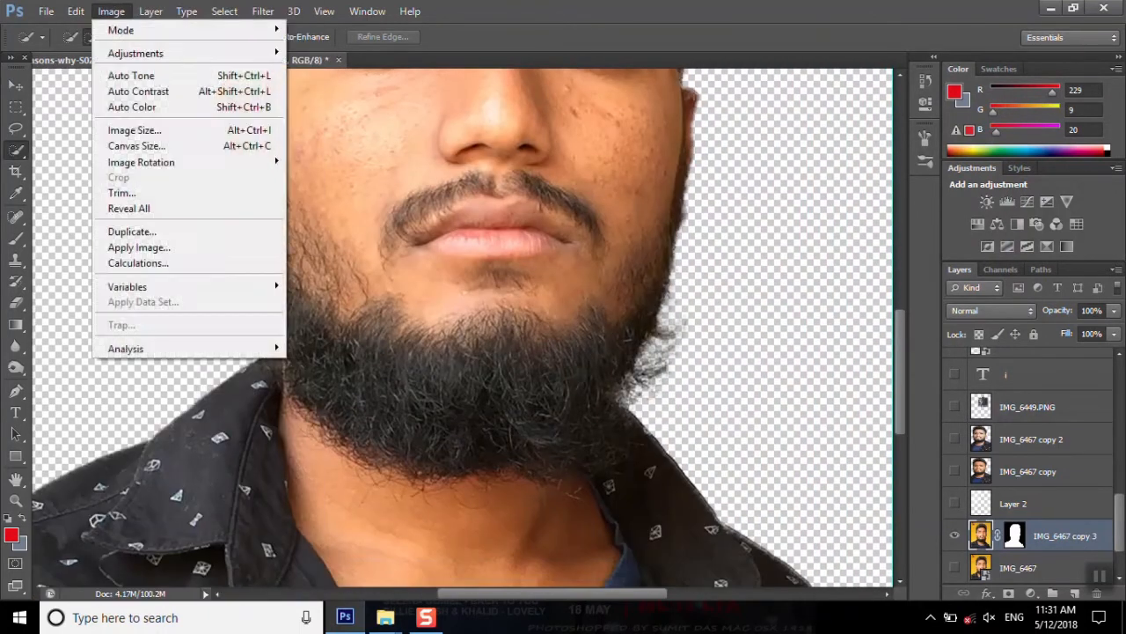
mouse_move(131, 53)
left_click(378, 139)
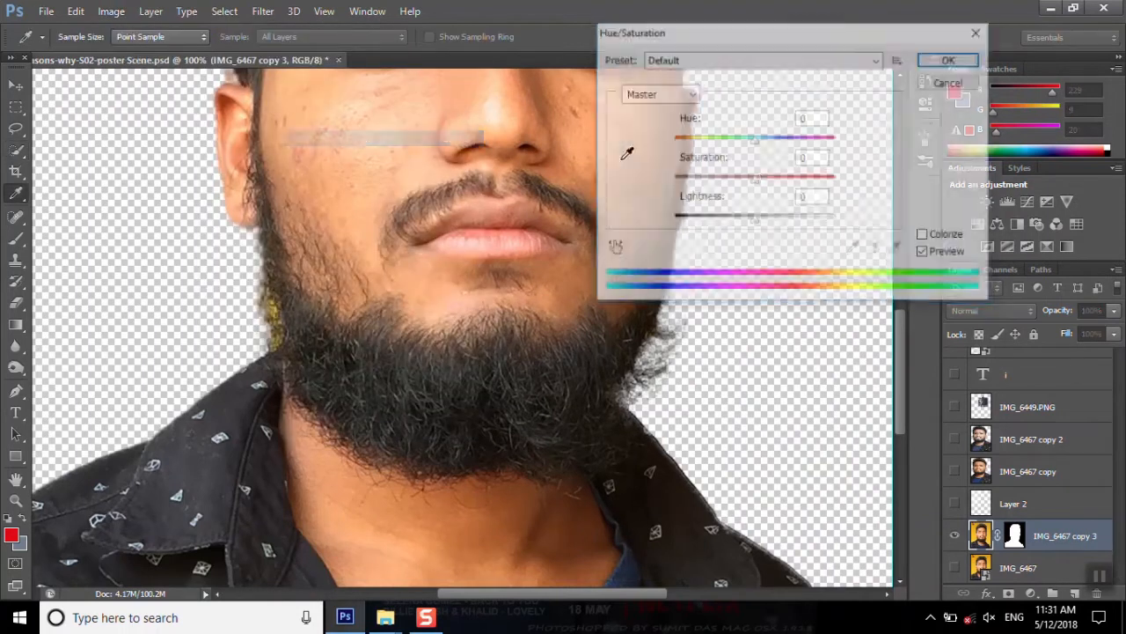
left_click(677, 93)
left_click(669, 138)
left_click(749, 179)
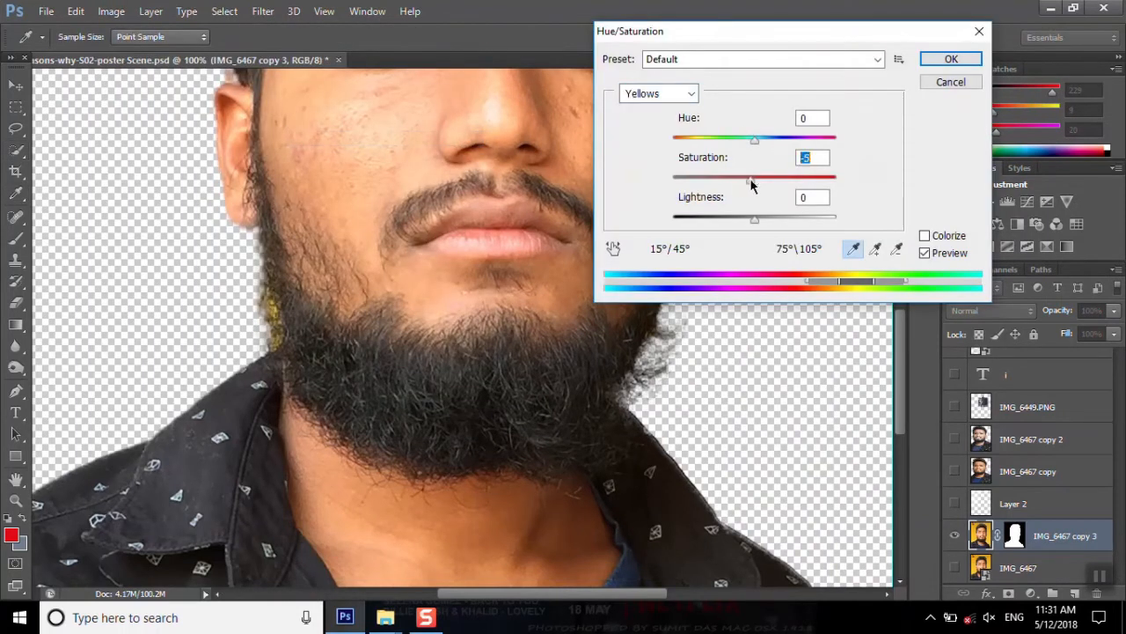
mouse_move(751, 221)
left_mouse_down()
mouse_move(732, 221)
mouse_move(746, 219)
left_mouse_up()
left_click(702, 180)
left_click_drag(702, 180, 714, 179)
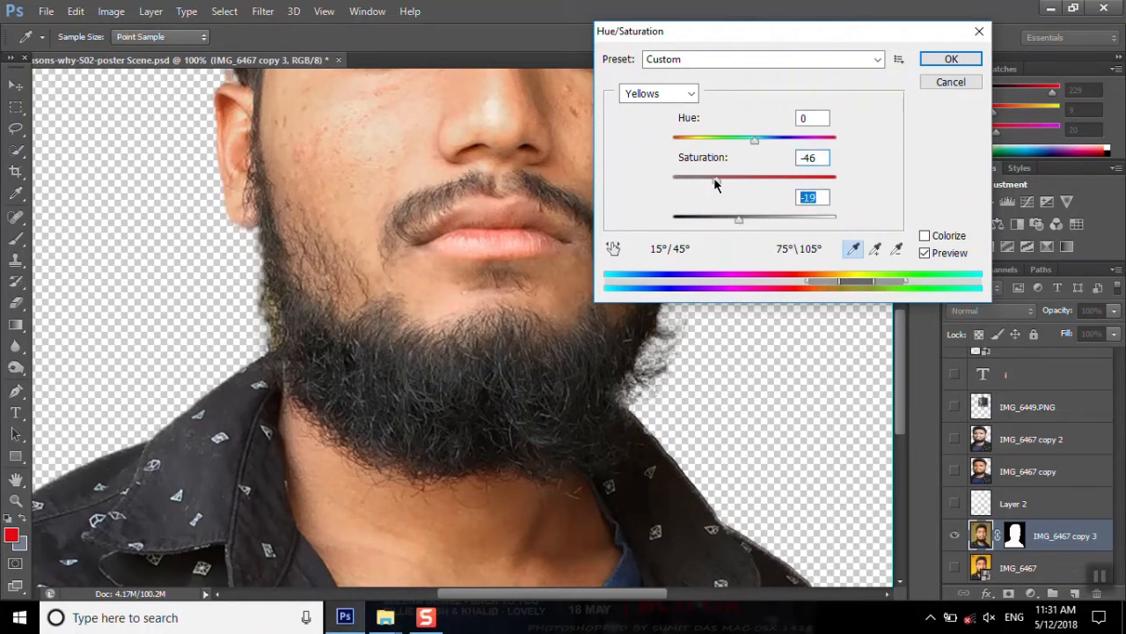
left_click(949, 58)
key("ctrl+minus")
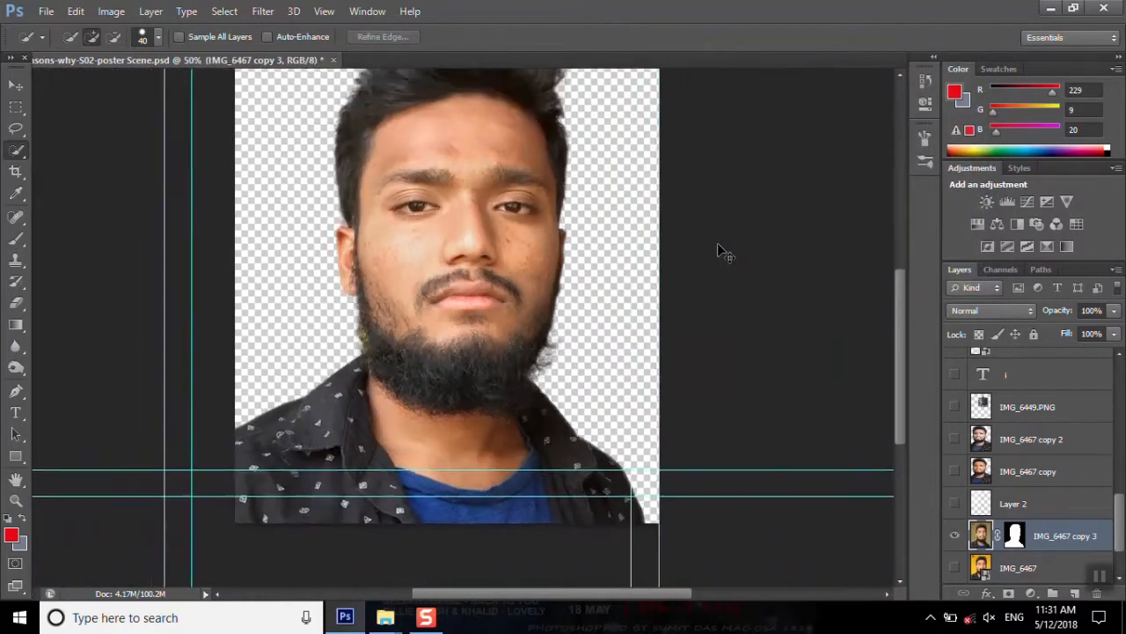
key("ctrl+minus")
scroll(1060, 460, "down", 2)
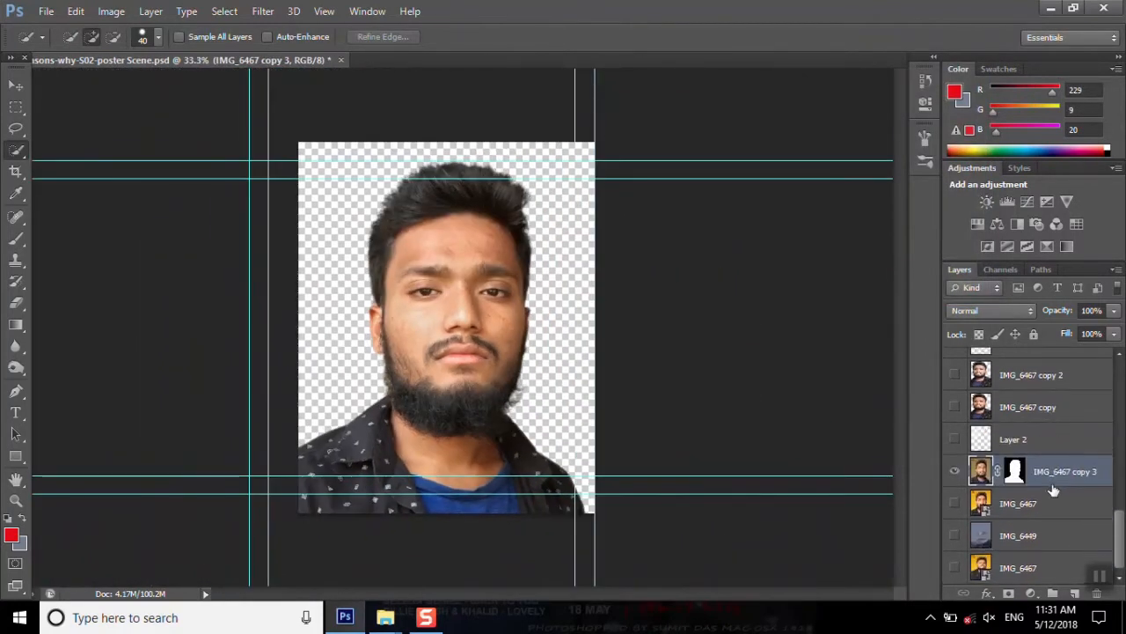
left_click(954, 535)
left_click(954, 535)
mouse_move(395, 623)
left_click(551, 543)
left_click_drag(616, 167, 432, 357)
left_click_drag(525, 440, 678, 616)
left_click_drag(368, 222, 257, 77)
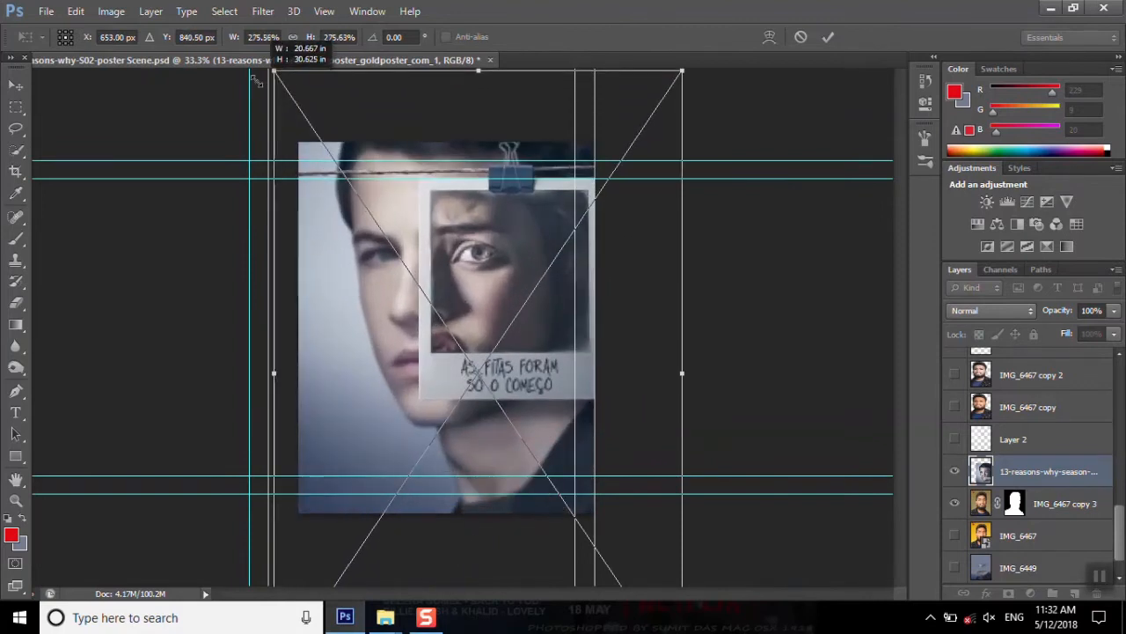
key("Escape")
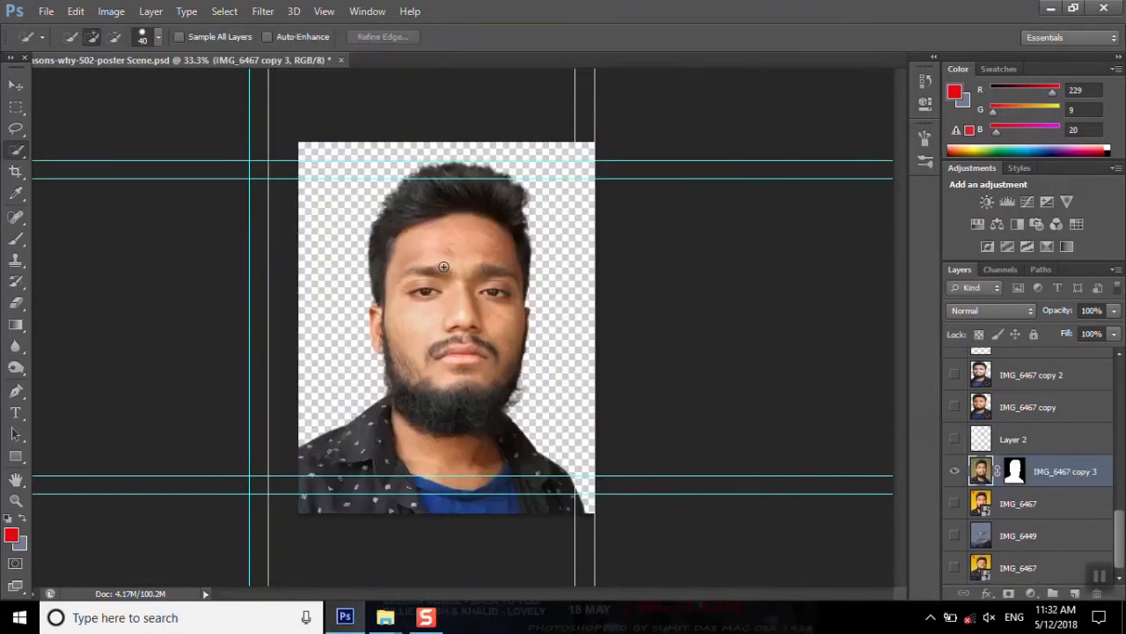
- Show the blue-grey IMG_6449 background layer behind the cutout and select it
left_click(955, 535)
left_click(1038, 535)
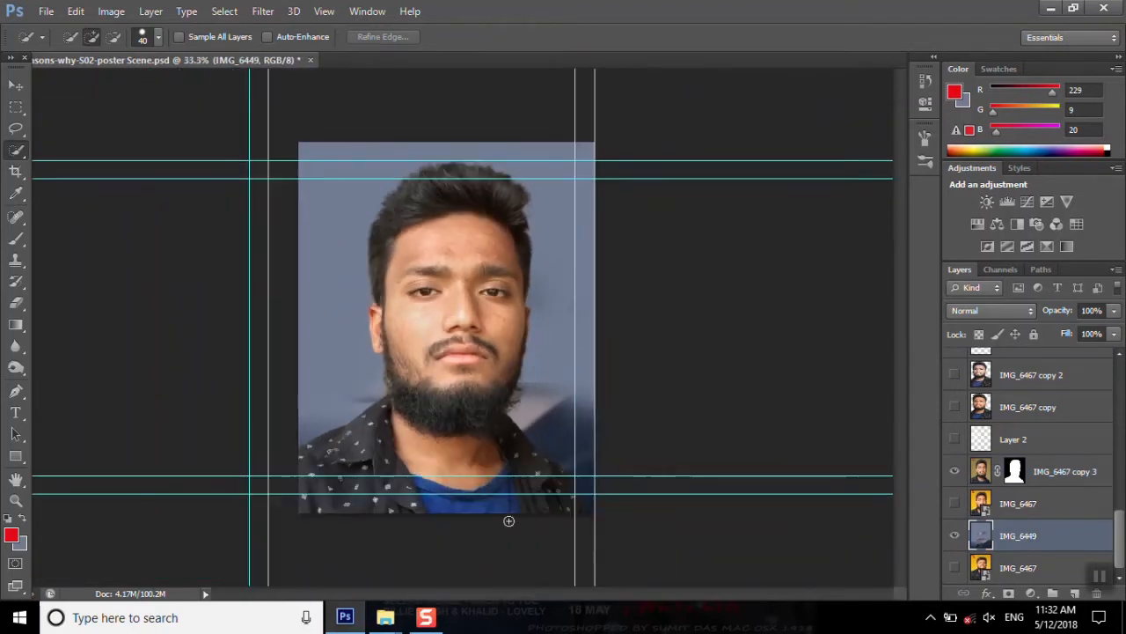
- Bring up the 13RWP Tut folder to look at the reference poster, and return to Photoshop
mouse_move(388, 623)
left_click(503, 563)
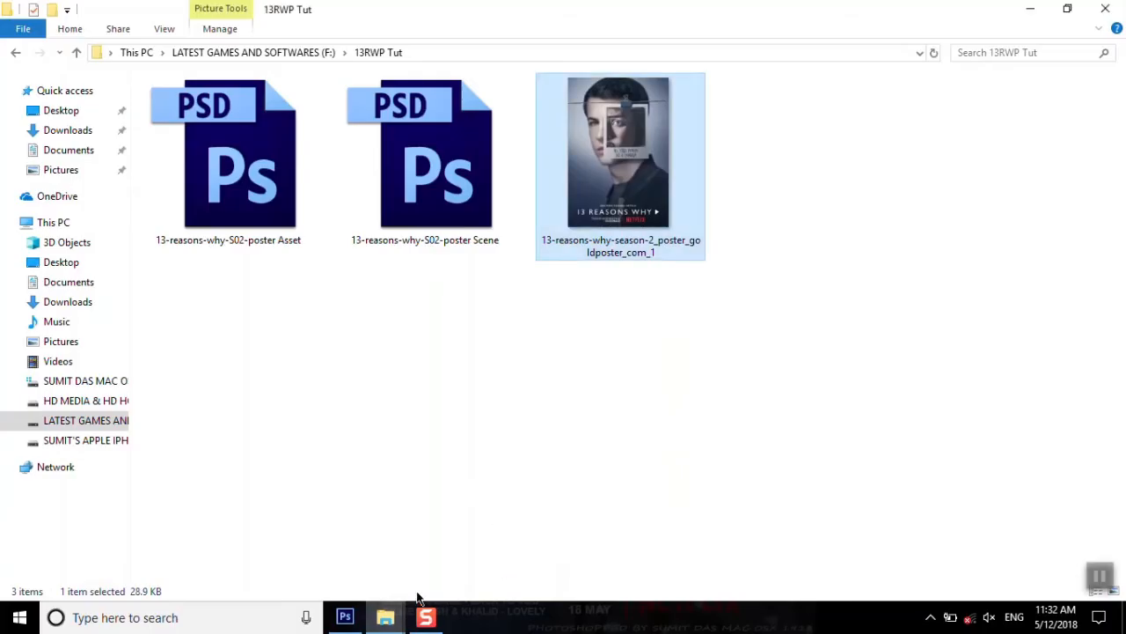
left_click(346, 620)
- Try to flip the IMG_6449 background layer horizontally
key("v")
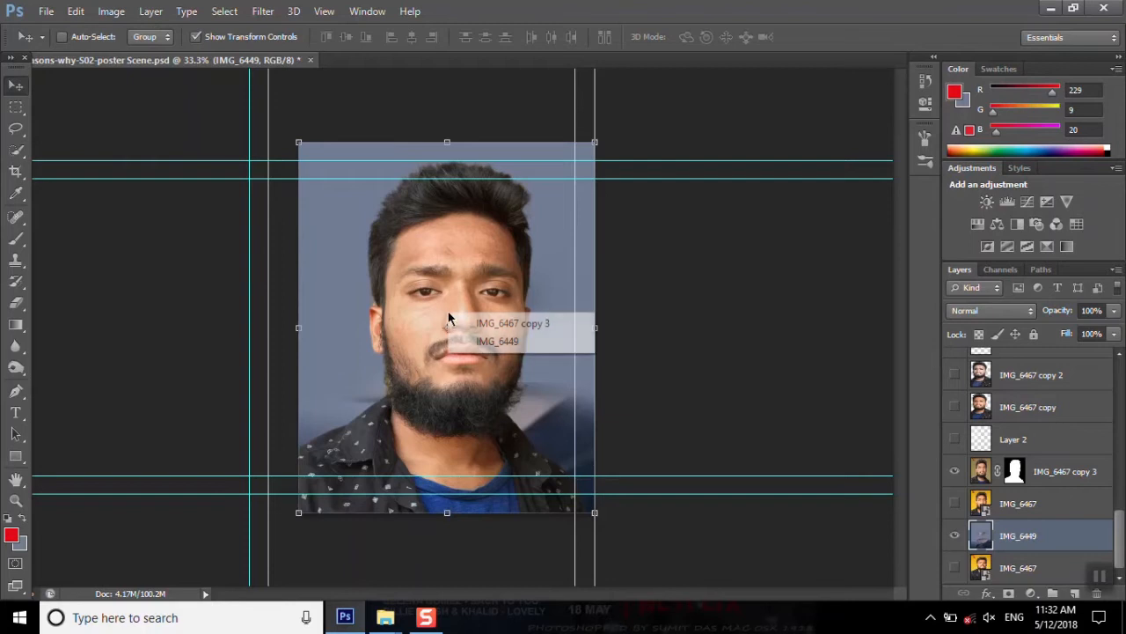
left_click(111, 10)
mouse_move(77, 10)
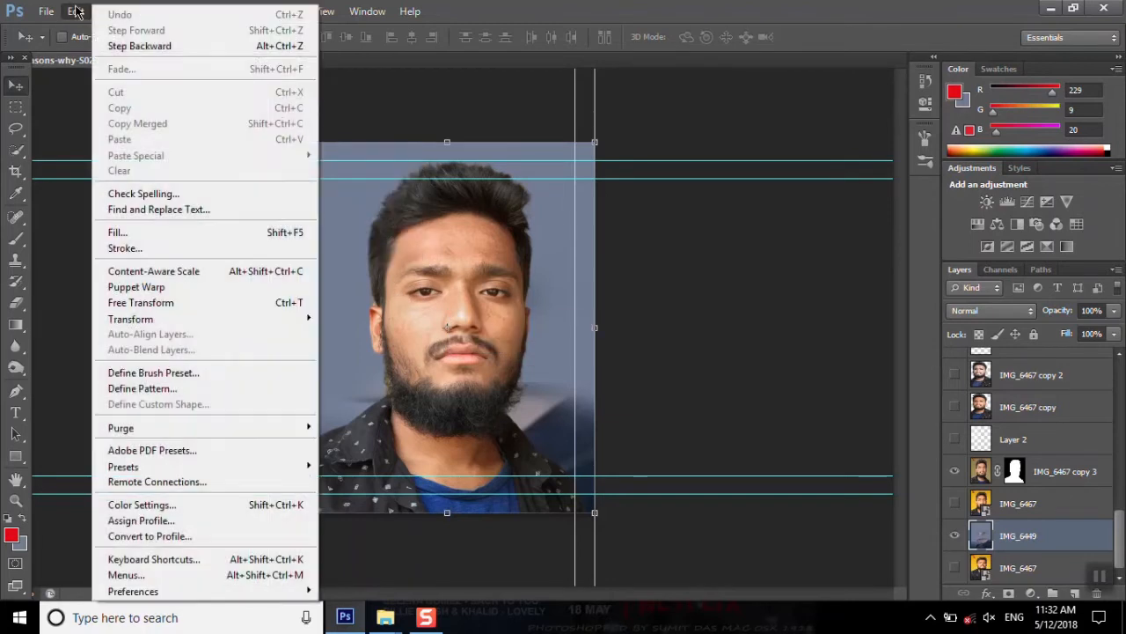
mouse_move(150, 318)
left_click(378, 498)
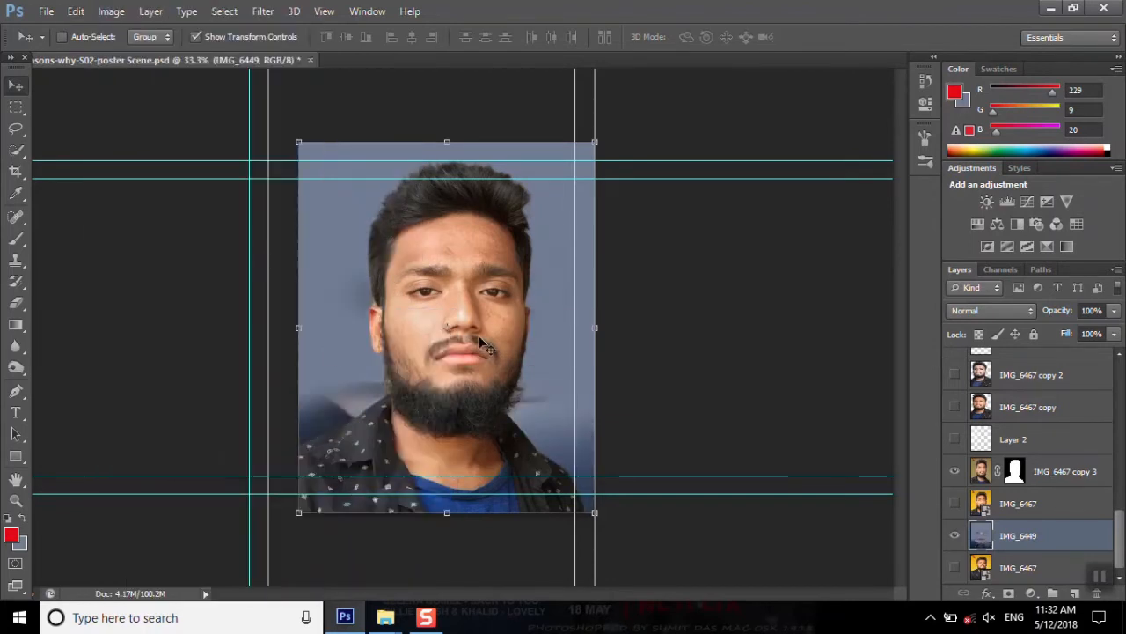
- Apply the layer mask of IMG_6467 copy 3 permanently and flip the cutout horizontally
left_click(1040, 514)
left_click(1014, 471)
right_click(1014, 471)
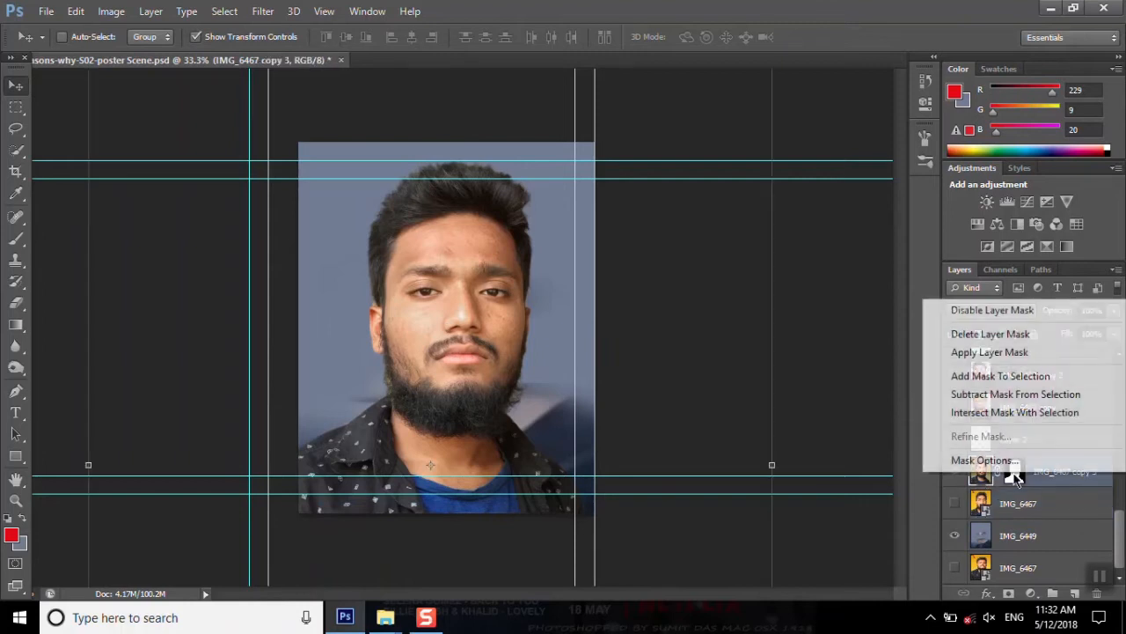
left_click(990, 361)
left_click(110, 11)
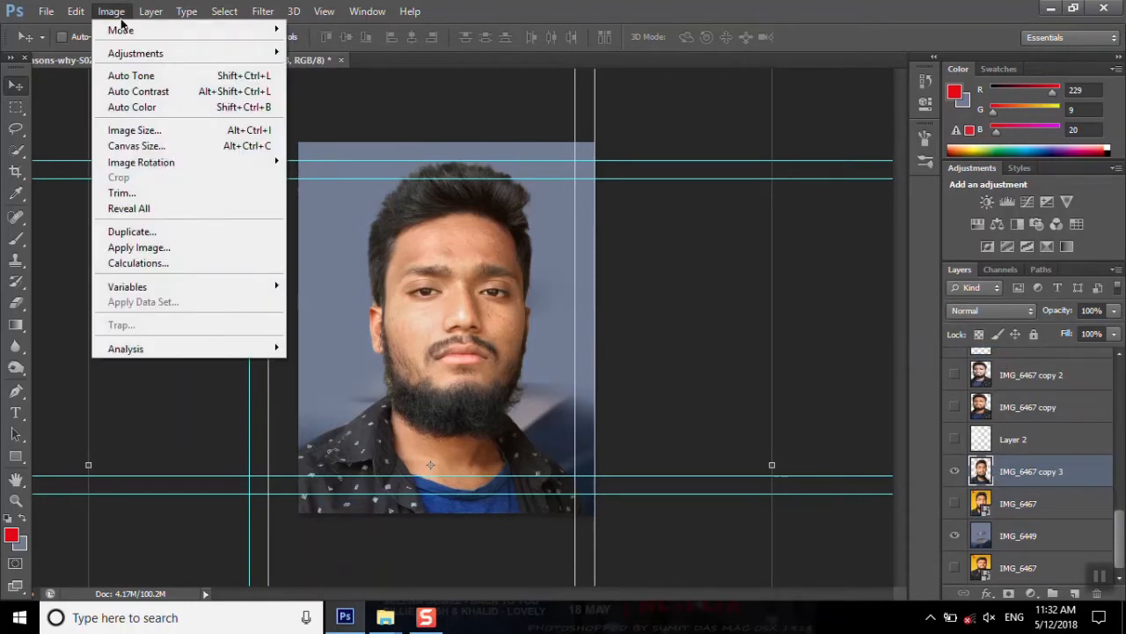
mouse_move(76, 10)
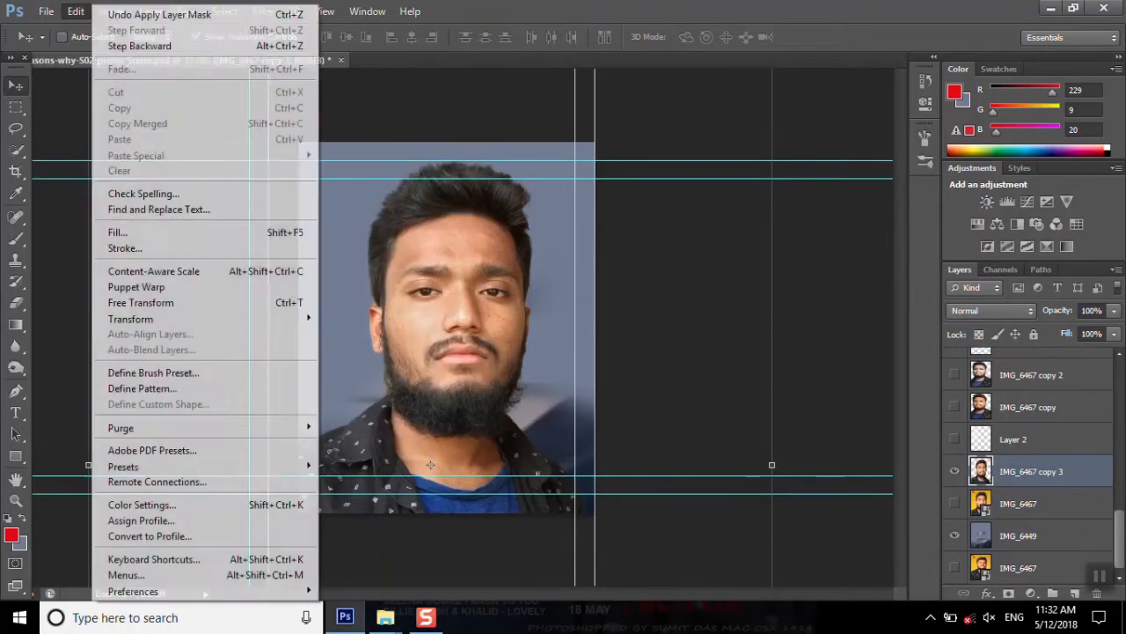
mouse_move(147, 322)
left_click(378, 496)
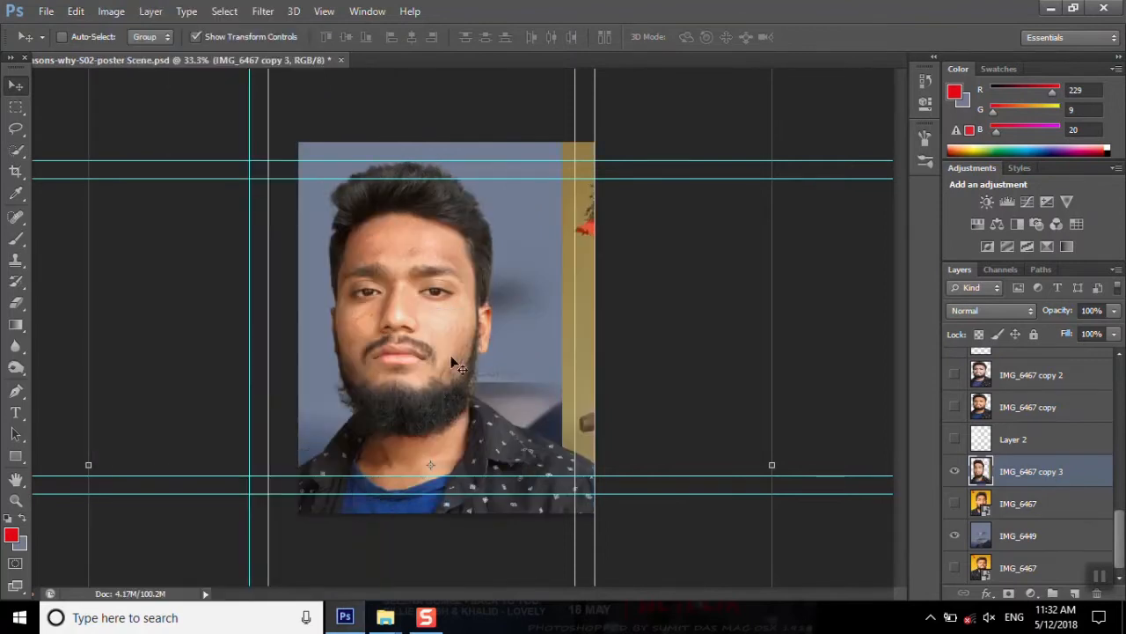
- Move the flipped cutout to the right, stretch it to 103.38% width, reposition it over the background and apply the transformation
left_click_drag(438, 324, 467, 325)
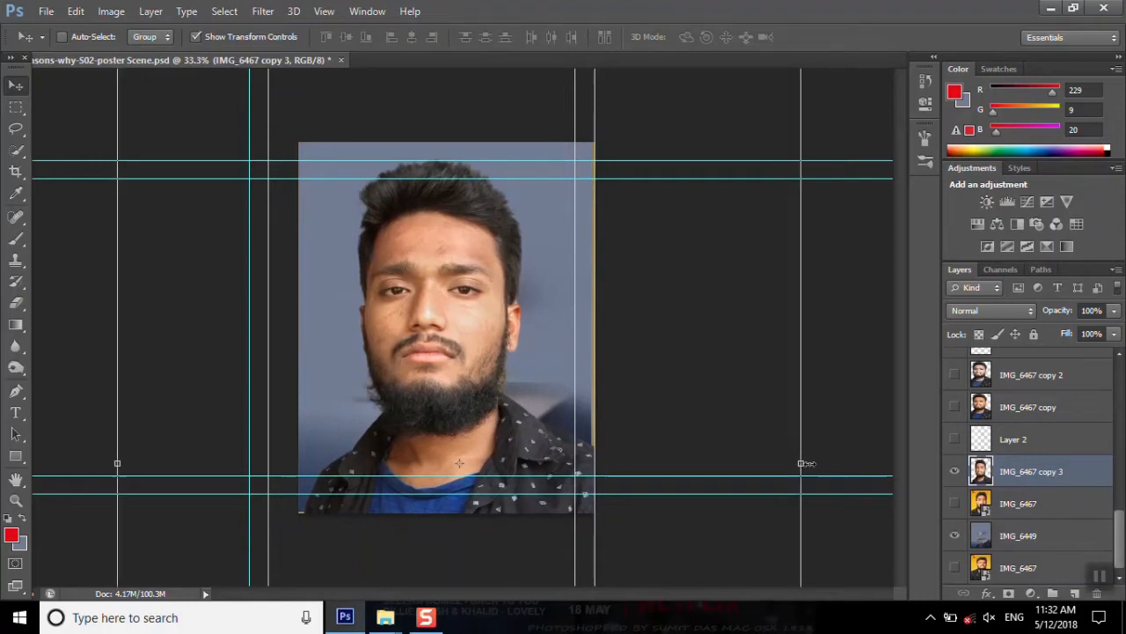
left_click_drag(803, 464, 817, 461)
left_click_drag(445, 368, 430, 393)
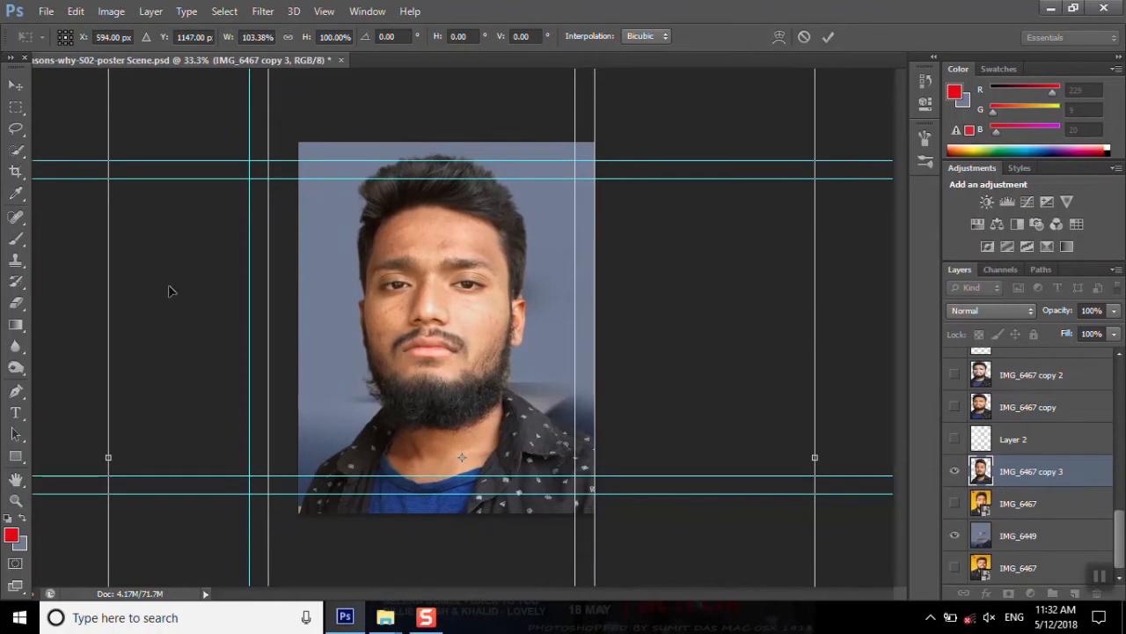
key("j")
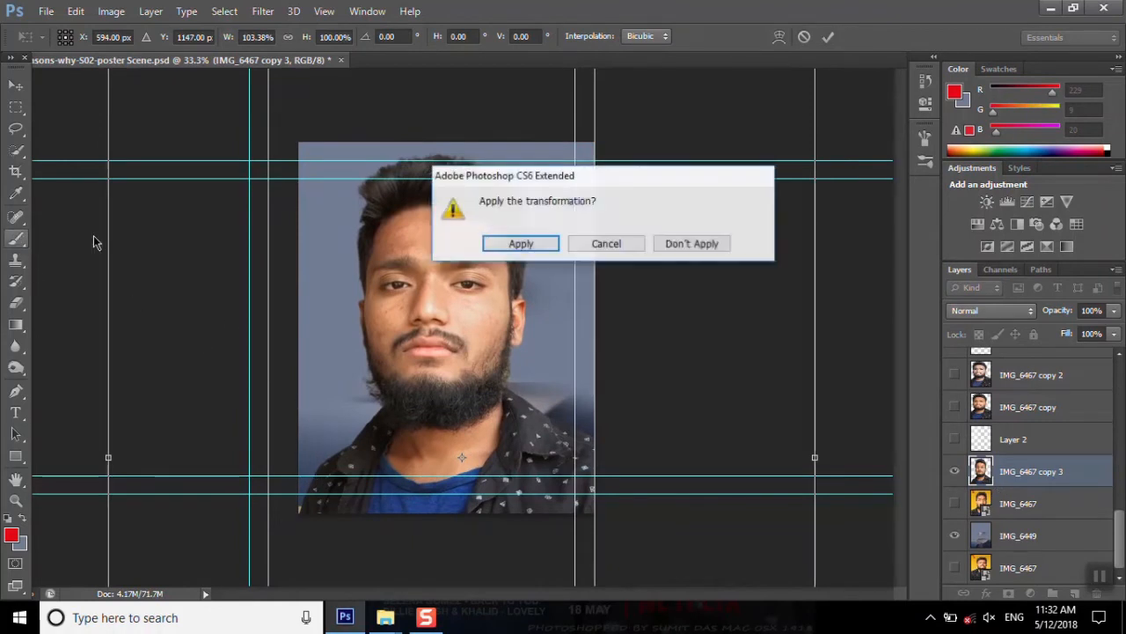
left_click(519, 243)
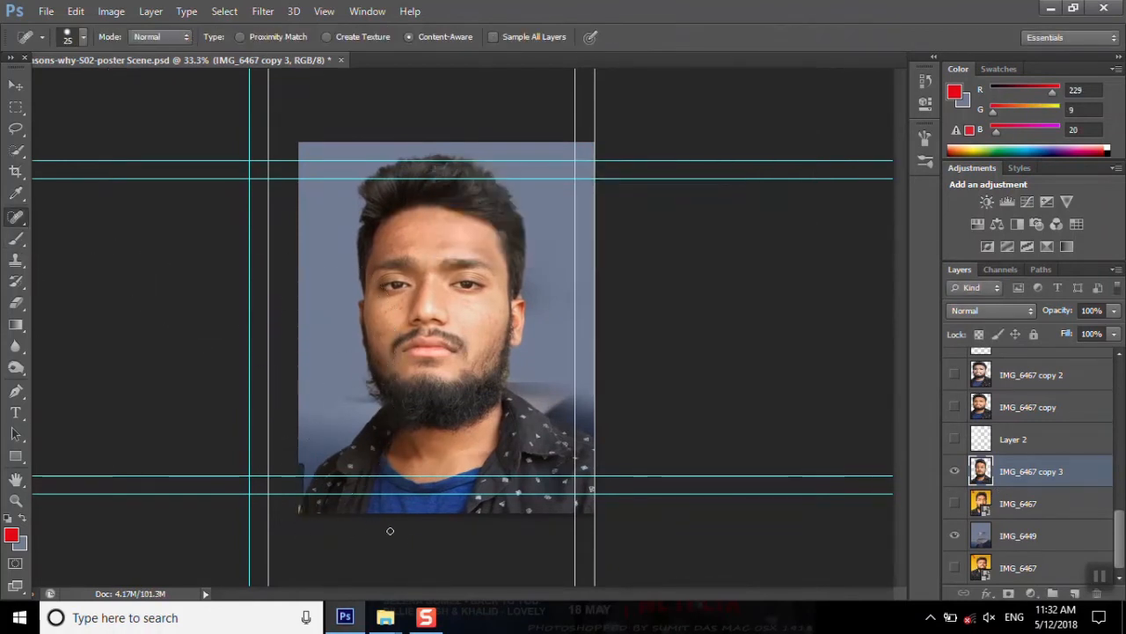
left_click(16, 238)
left_click(62, 234)
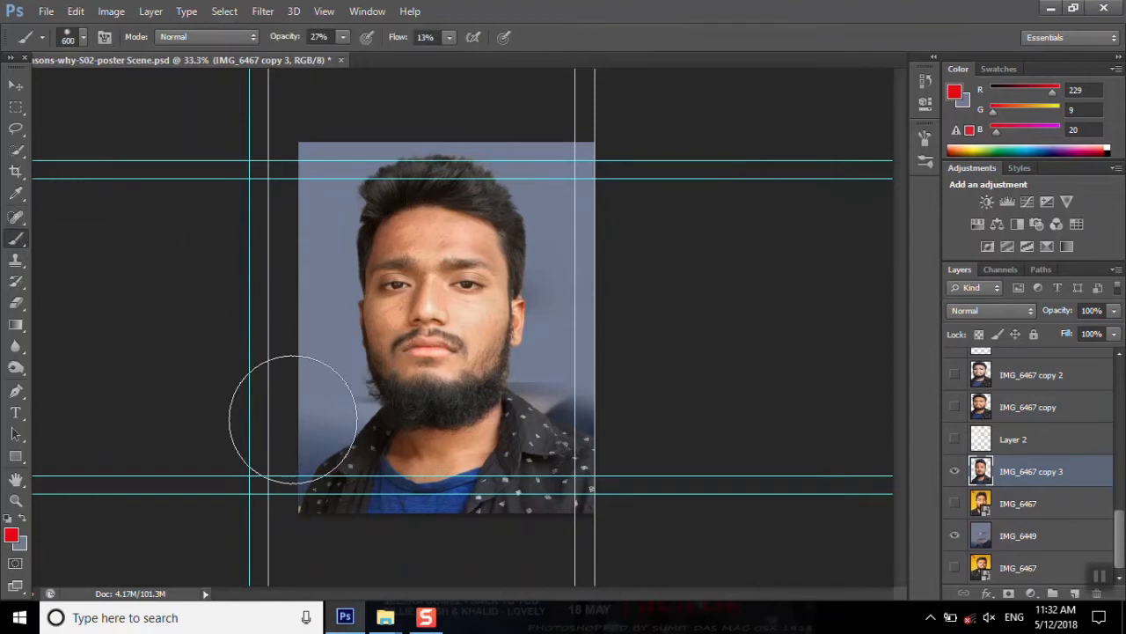
left_click(1026, 532)
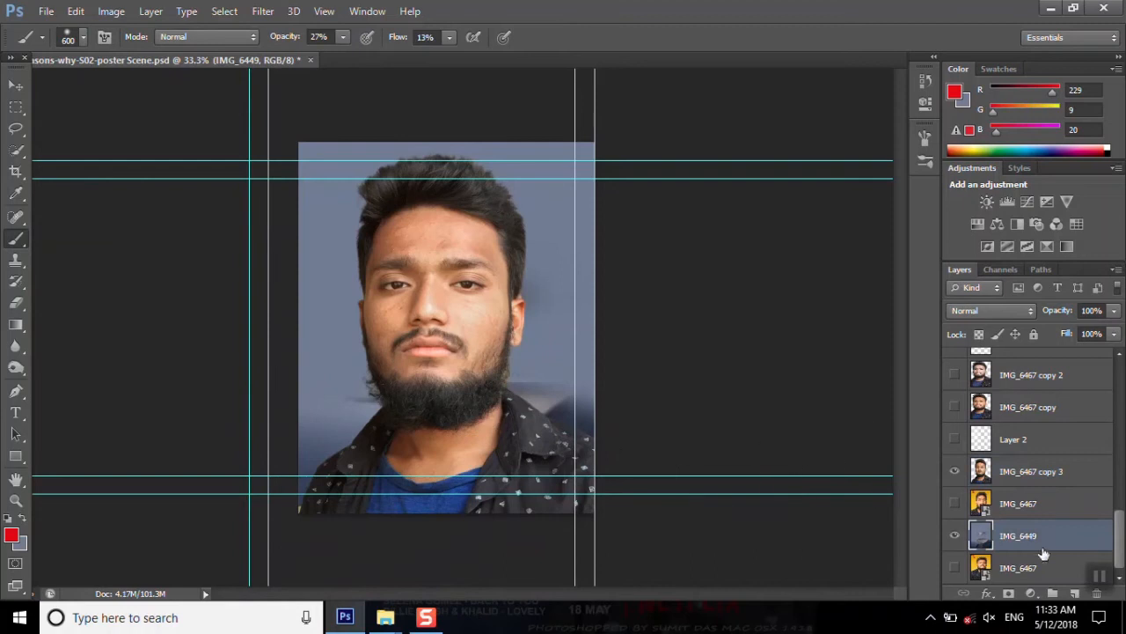
left_click(1023, 508)
- Stretch the IMG_6467 copy 3 cutout vertically to 102.53% height, reposition it and apply the transformation
key("v")
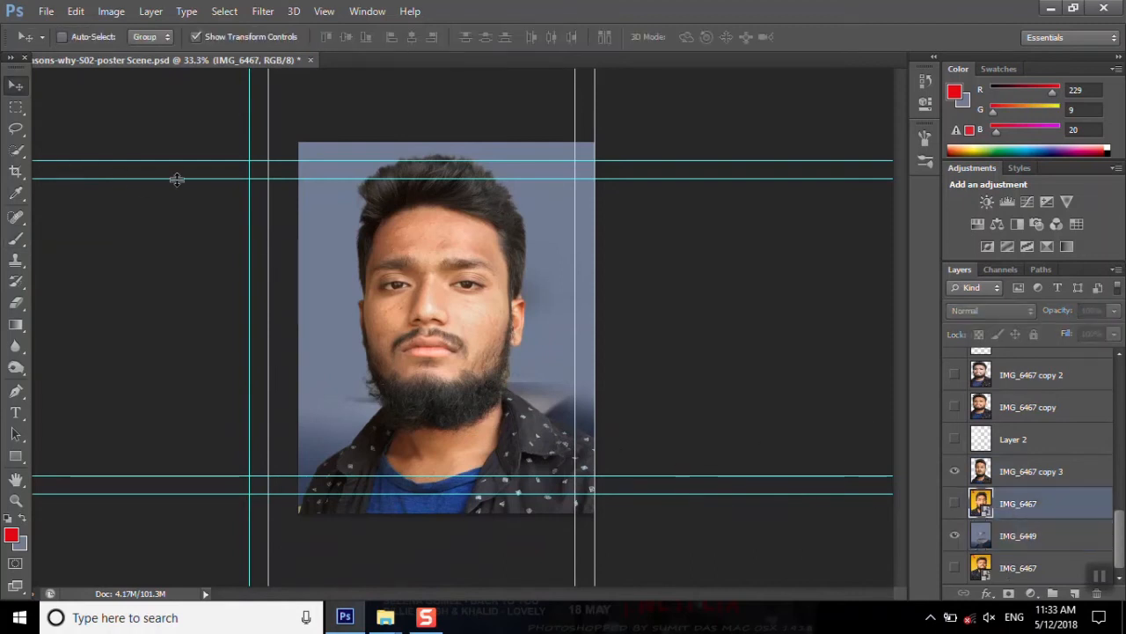
key("ctrl+minus")
key("ctrl+minus")
left_click(1041, 478)
left_click_drag(456, 163, 456, 154)
key("ctrl+plus")
key("ctrl+plus")
mouse_move(454, 300)
left_mouse_down()
mouse_move(453, 333)
mouse_move(451, 321)
left_mouse_up()
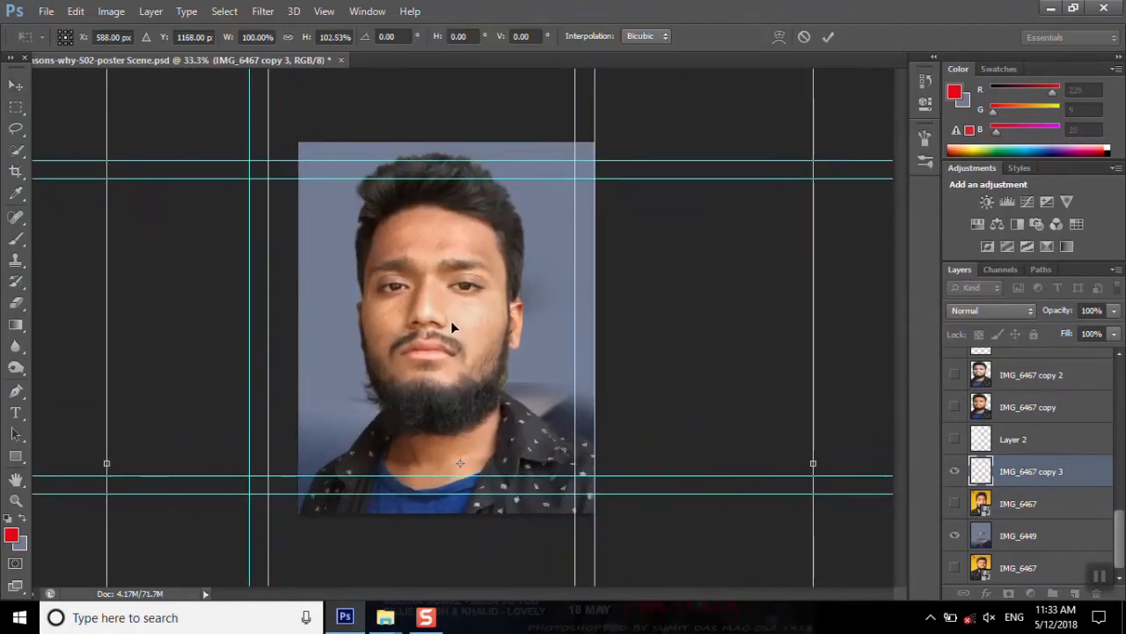
left_click(16, 85)
key("Return")
- Apply a Lens Blur with a hexagon iris and radius 12 to the IMG_6467 copy 3 layer
left_click(1028, 533)
left_click(1028, 473)
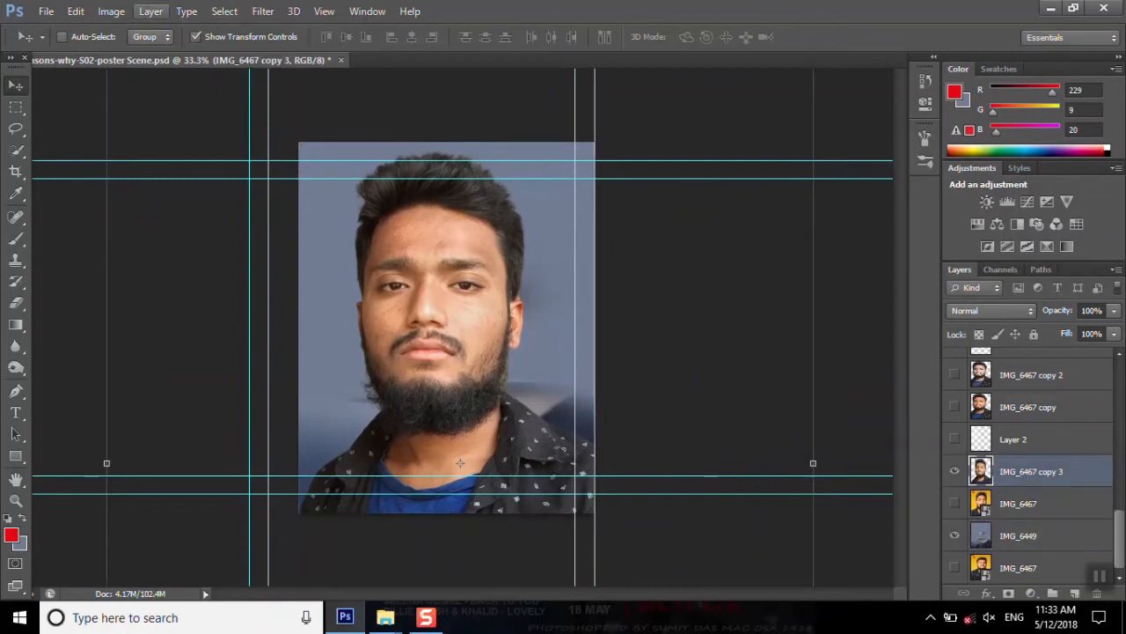
left_click(111, 11)
mouse_move(291, 23)
mouse_move(263, 10)
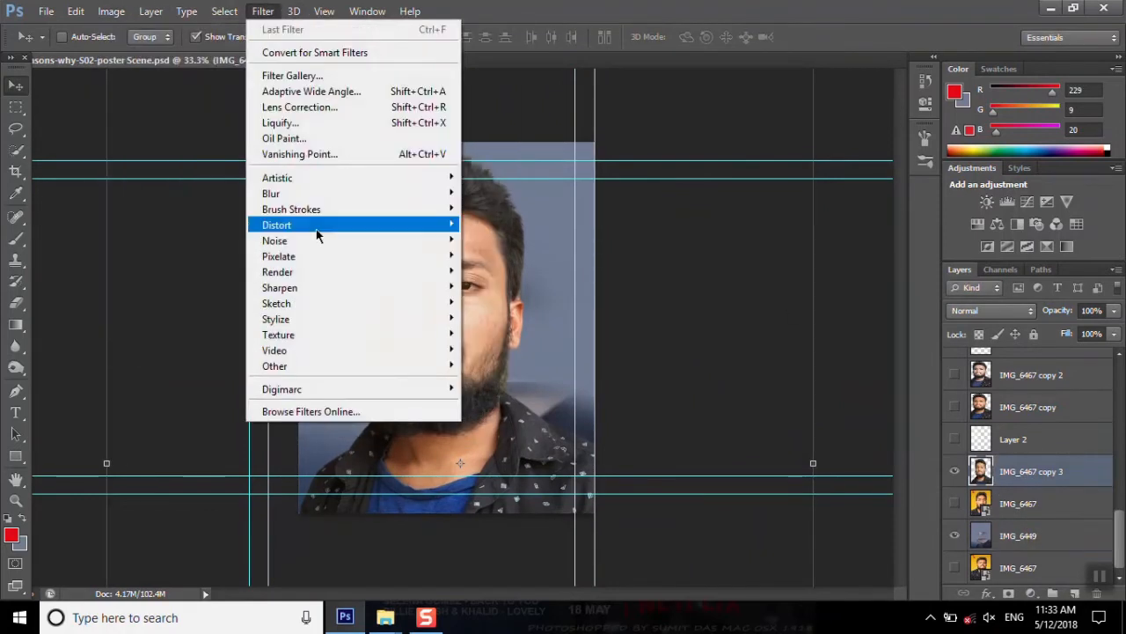
mouse_move(314, 272)
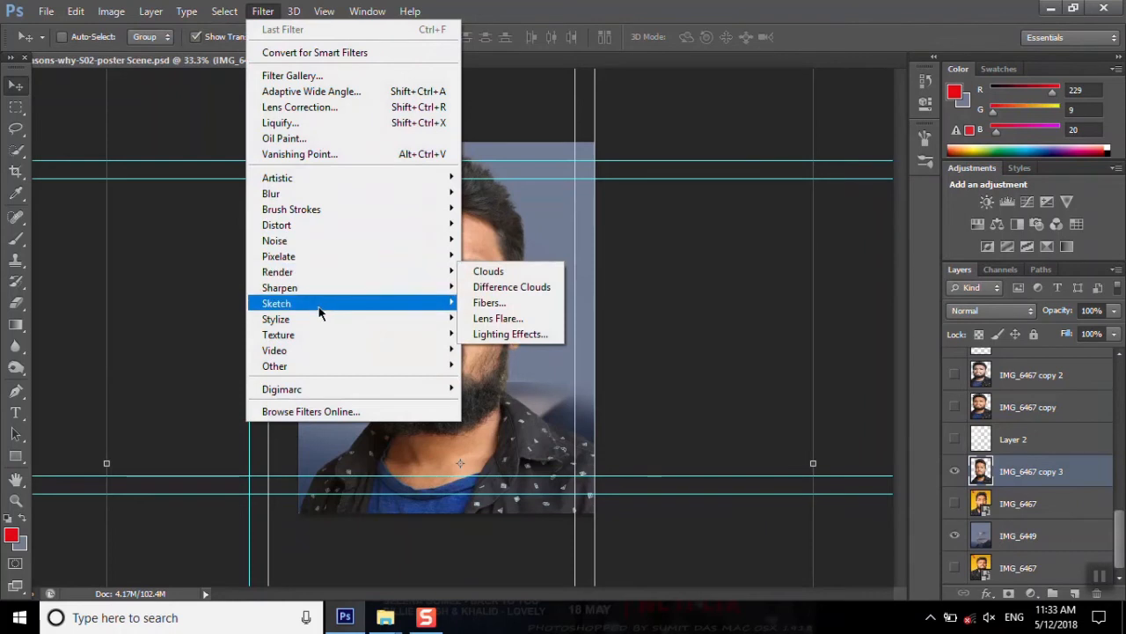
mouse_move(327, 326)
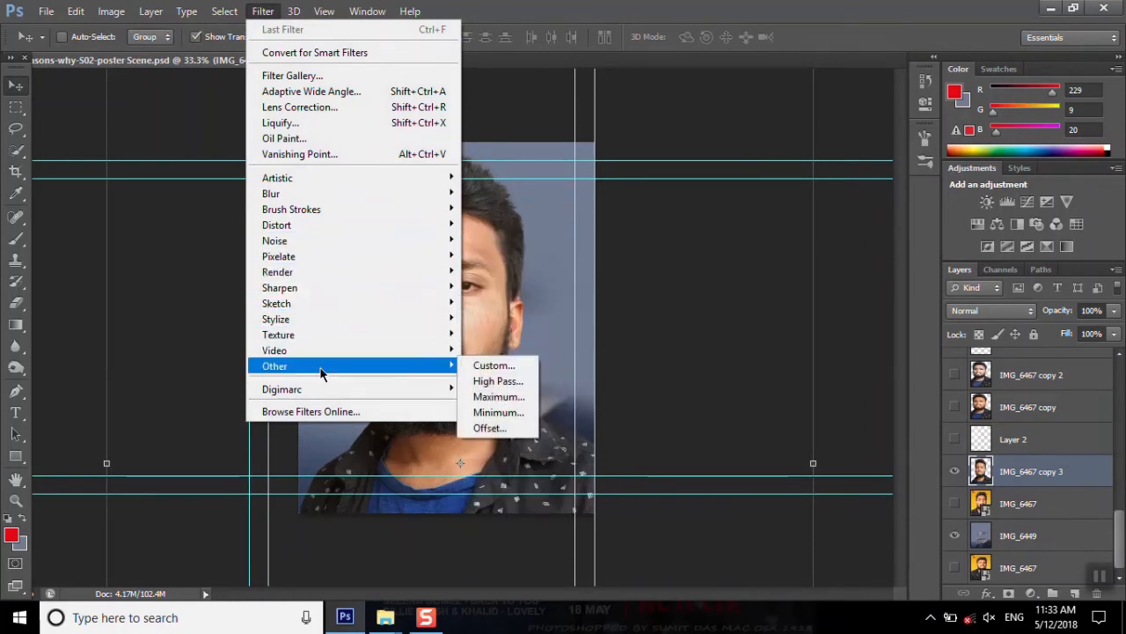
mouse_move(325, 194)
left_click(519, 326)
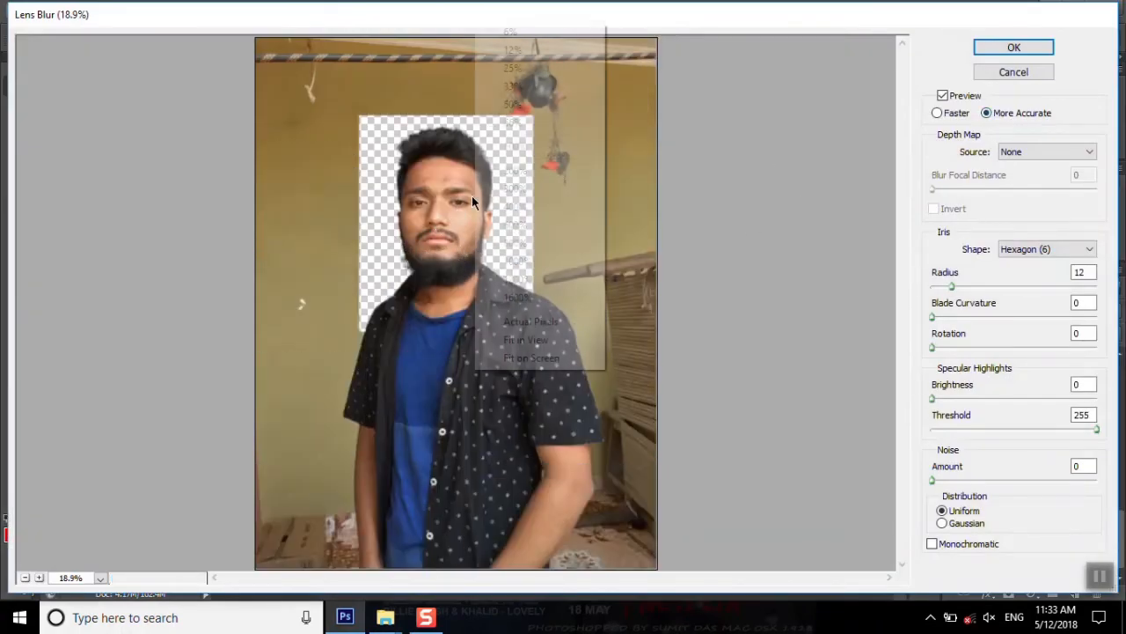
right_click(528, 145)
left_click(606, 151)
key("ctrl+minus")
key("ctrl+minus")
key("ctrl+minus")
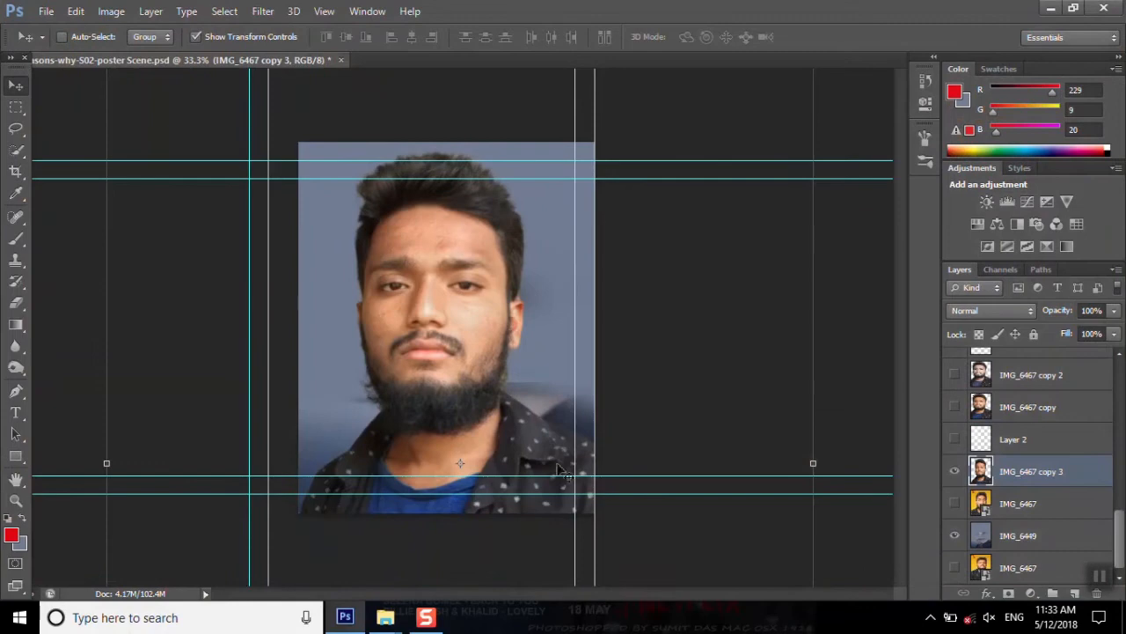
- Place the 13-reasons-why-S02-poster Asset file from the 13RWP Tut folder above the IMG_6467 copy 3 layer
mouse_move(385, 617)
left_click(517, 553)
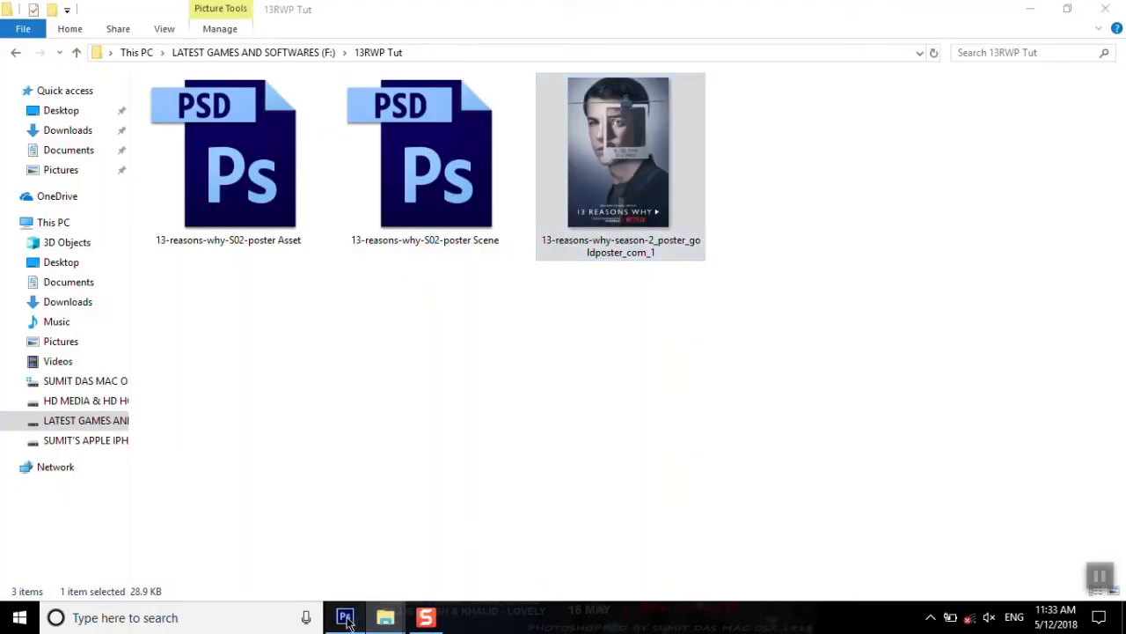
key("alt+Tab")
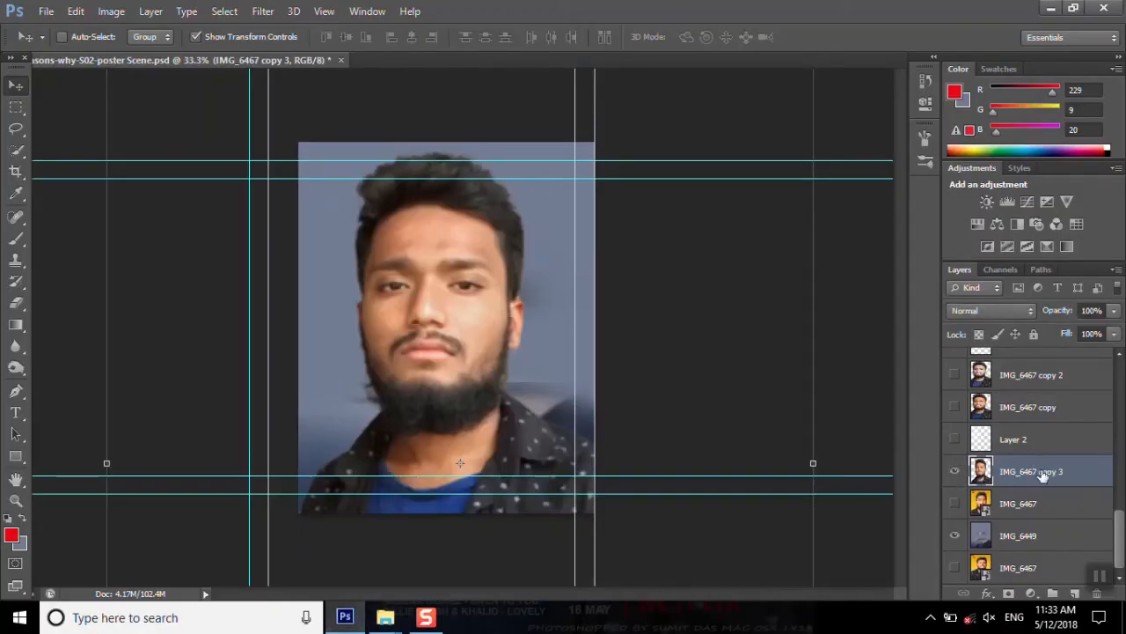
scroll(1029, 528, "up", 2)
mouse_move(385, 617)
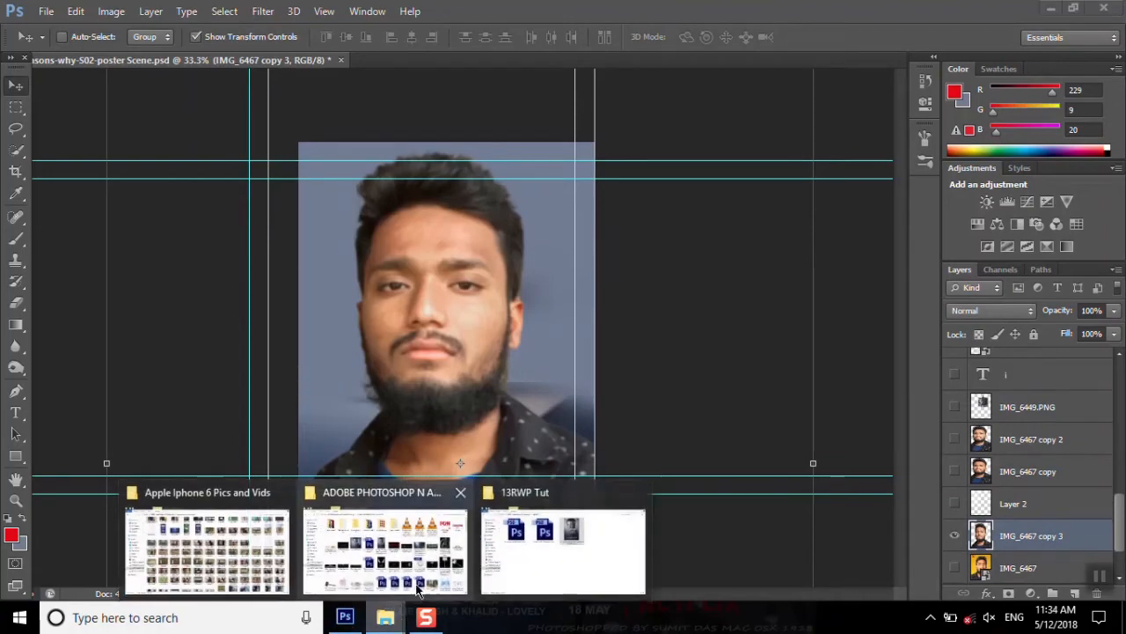
left_click(550, 550)
left_click(428, 190)
left_click_drag(250, 167, 464, 303)
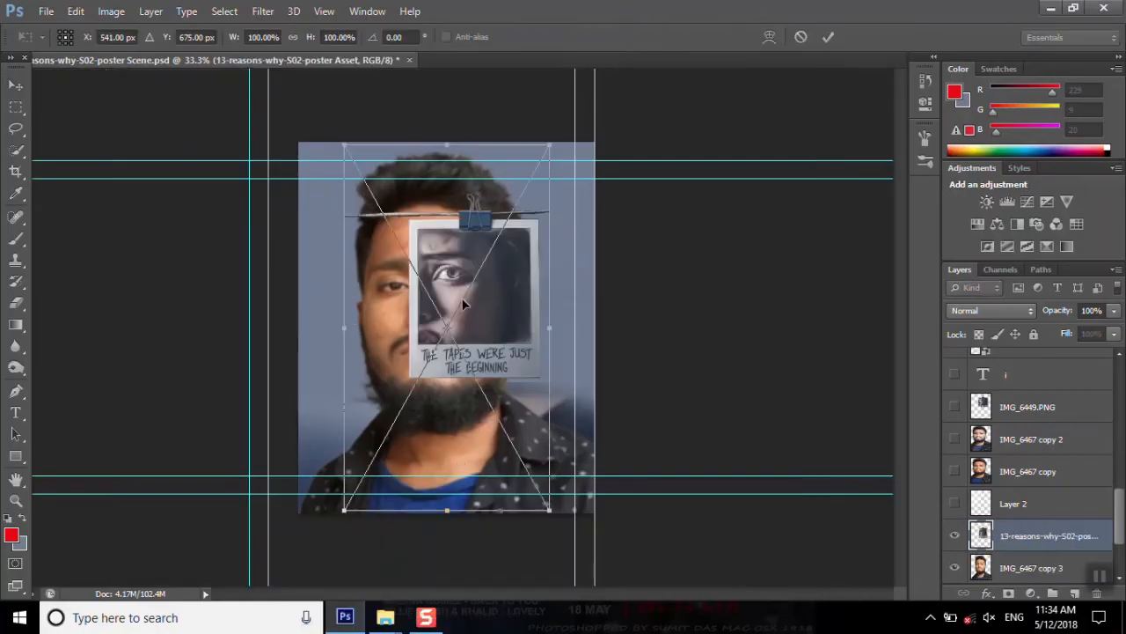
- Stretch the placed polaroid asset to 118.13% width, position it over the man's eye and cheek, and apply the transformation
scroll(468, 285, "up", 2)
scroll(468, 285, "down", 2)
left_click_drag(549, 326, 595, 322)
left_click_drag(347, 325, 298, 324)
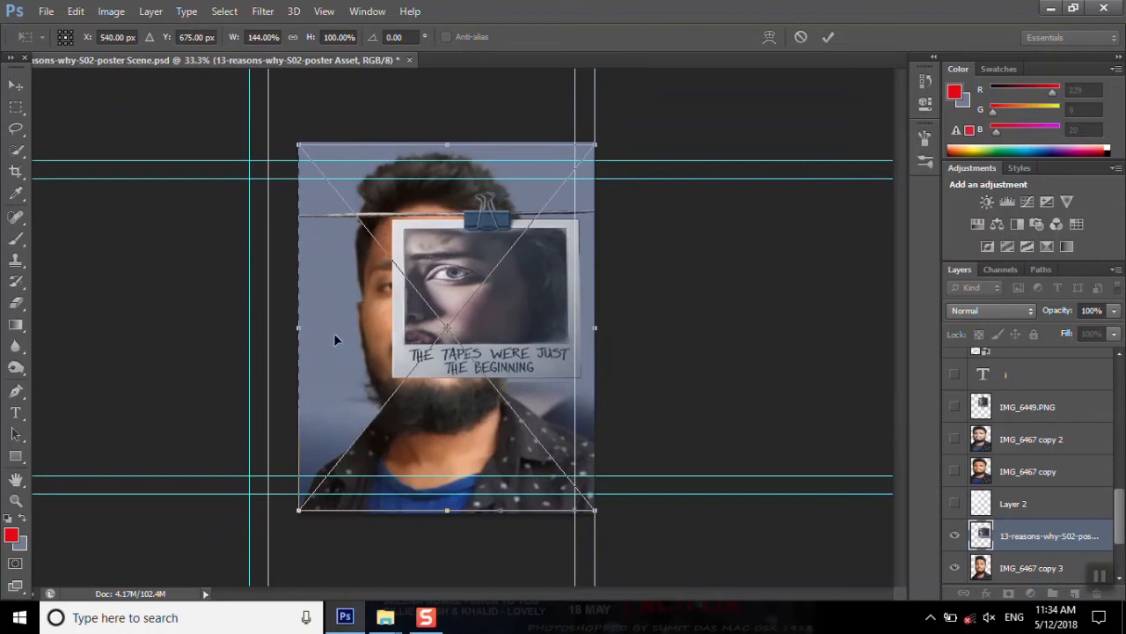
scroll(333, 333, "down", 1)
scroll(334, 341, "up", 2)
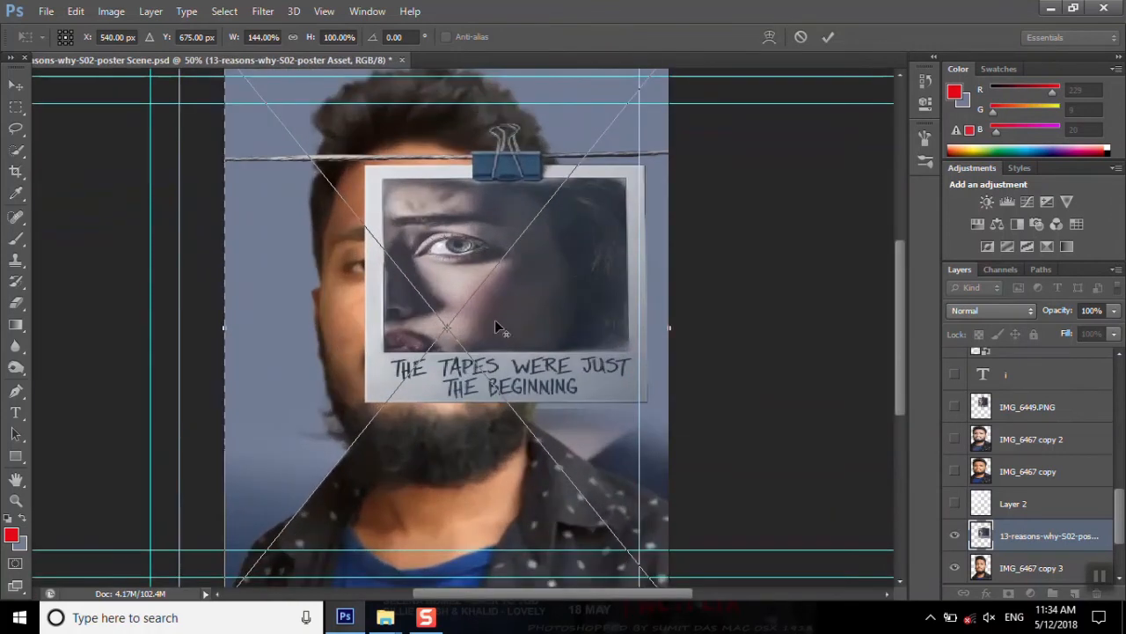
left_click_drag(231, 326, 297, 322)
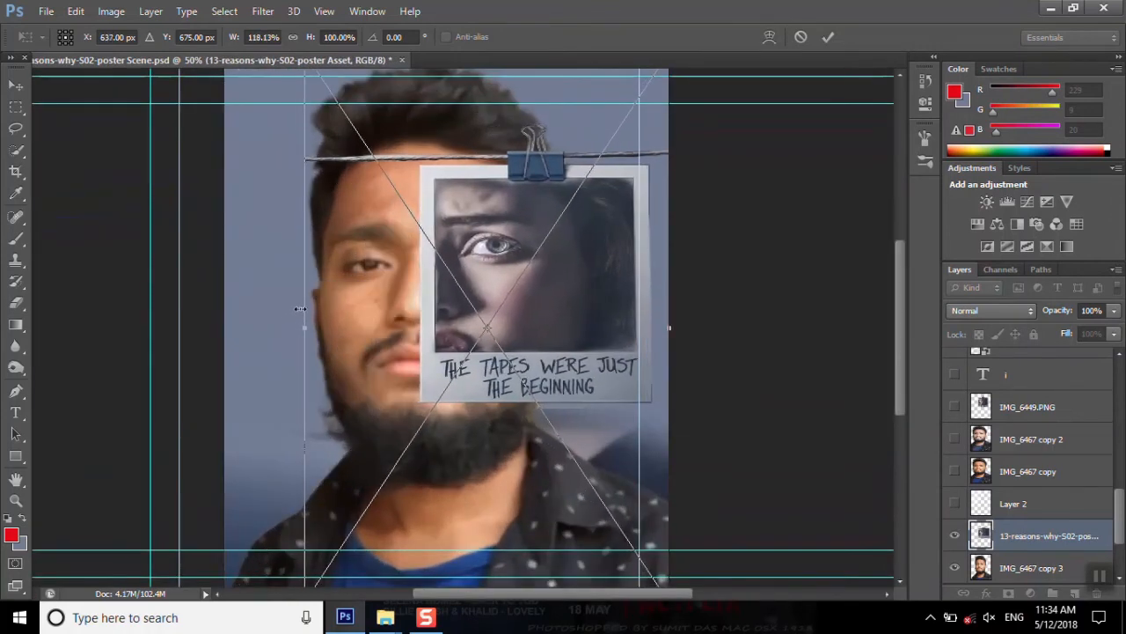
left_click_drag(487, 304, 507, 305)
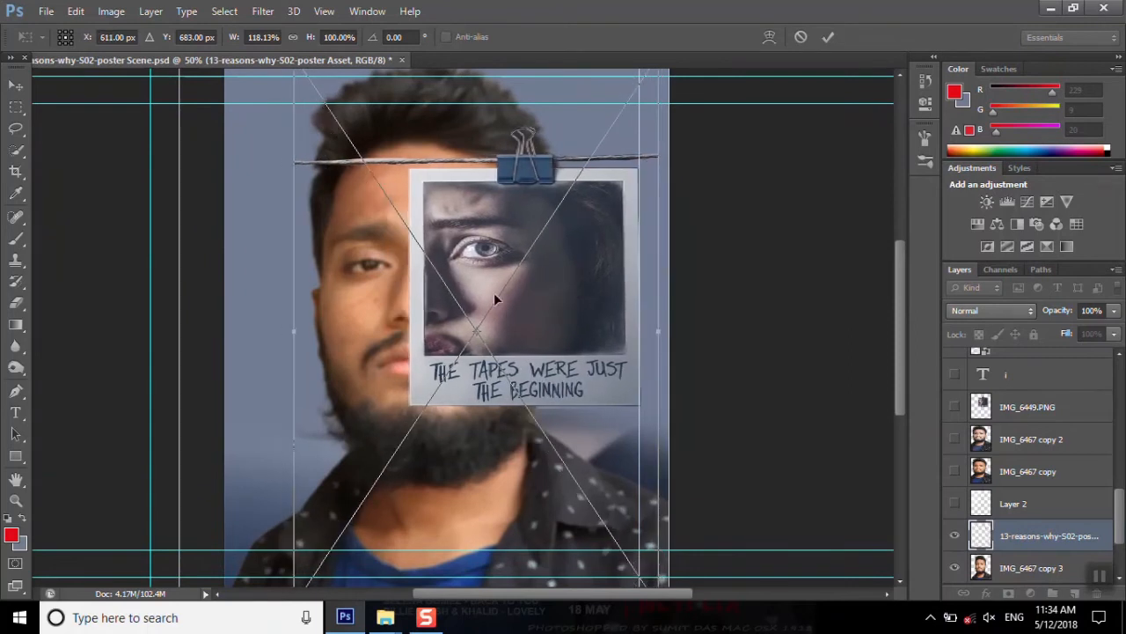
left_click(26, 87)
left_click(482, 249)
key("ctrl+minus")
key("ctrl+plus")
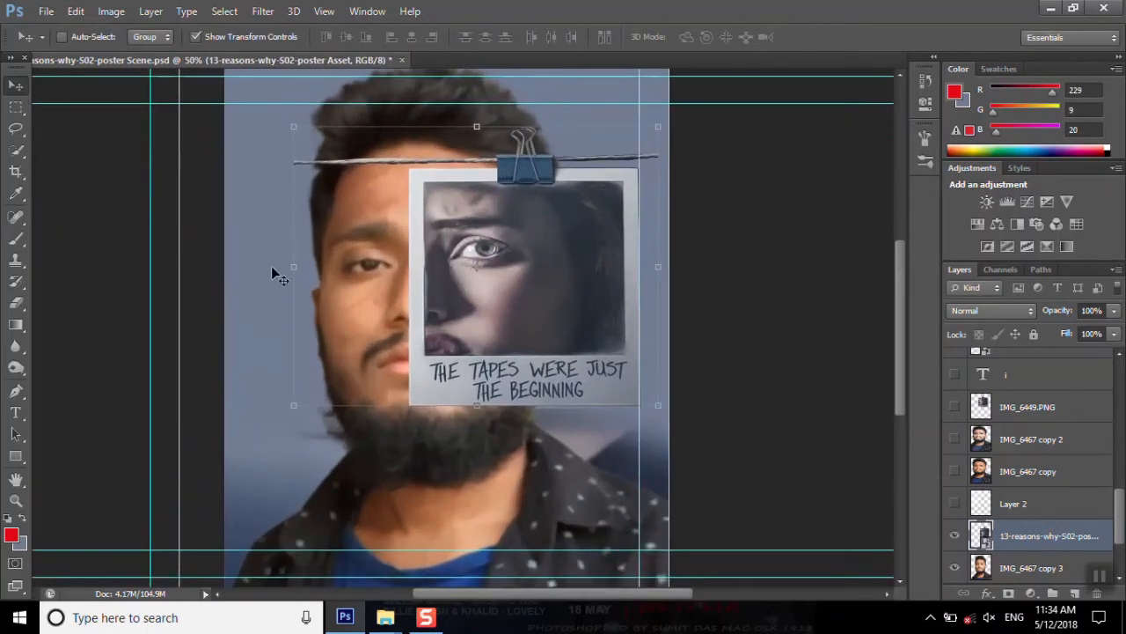
- Show the string on Layer 1 and move it down so it lines up with the polaroid asset's string across the poster
scroll(405, 272, "up", 2)
scroll(653, 240, "up", 1)
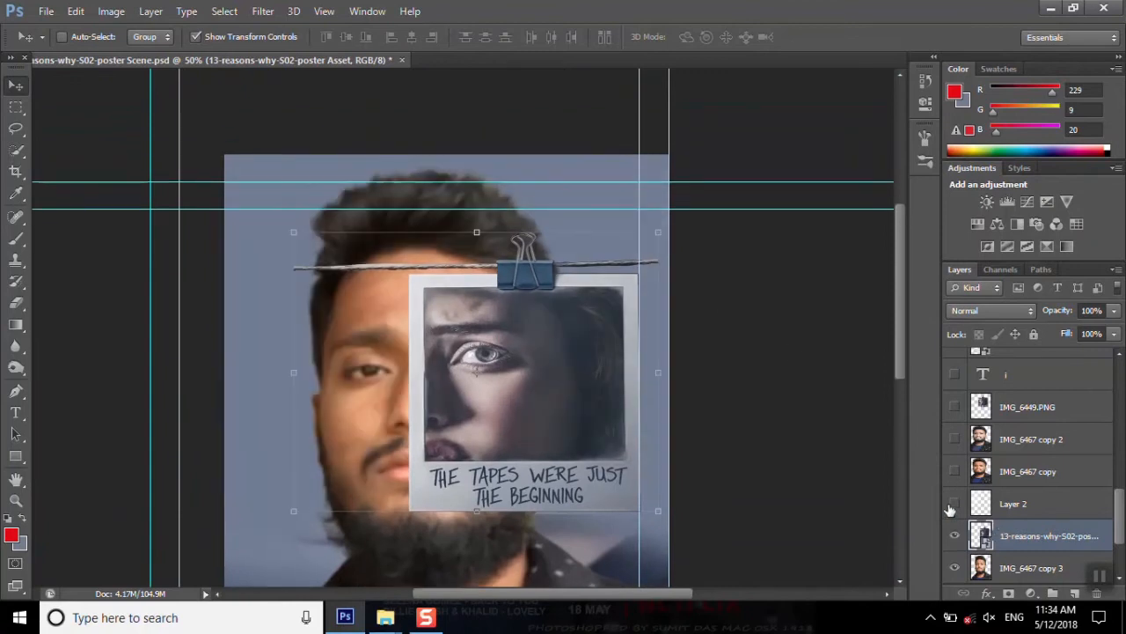
scroll(1012, 467, "up", 5)
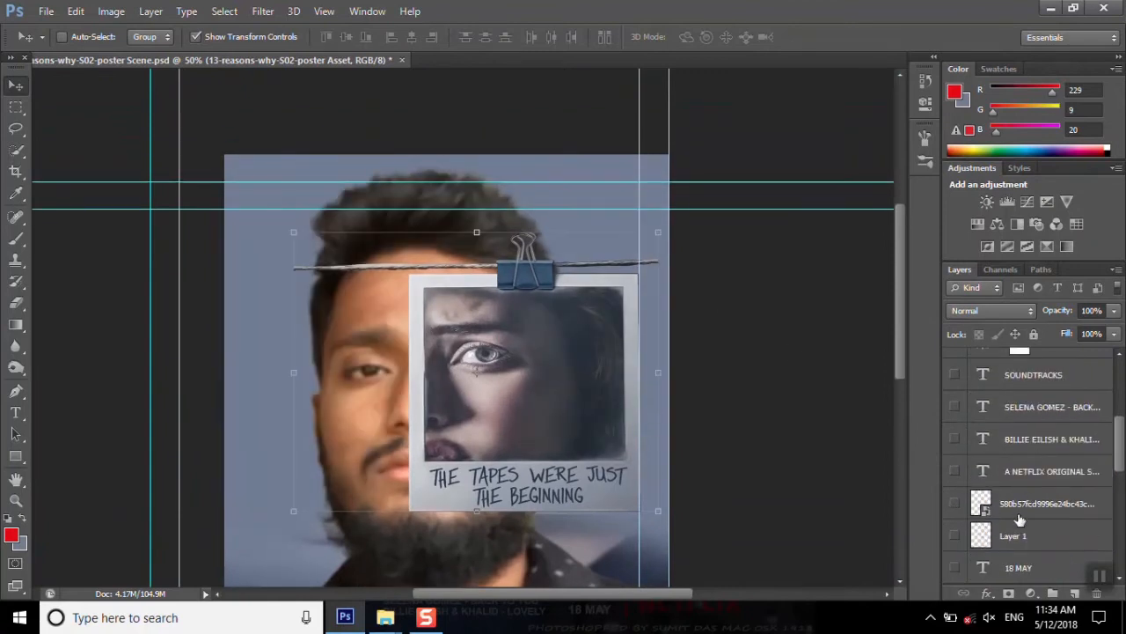
scroll(1020, 509, "up", 7)
left_click_drag(1119, 411, 1119, 500)
left_click(955, 389)
left_click(956, 388)
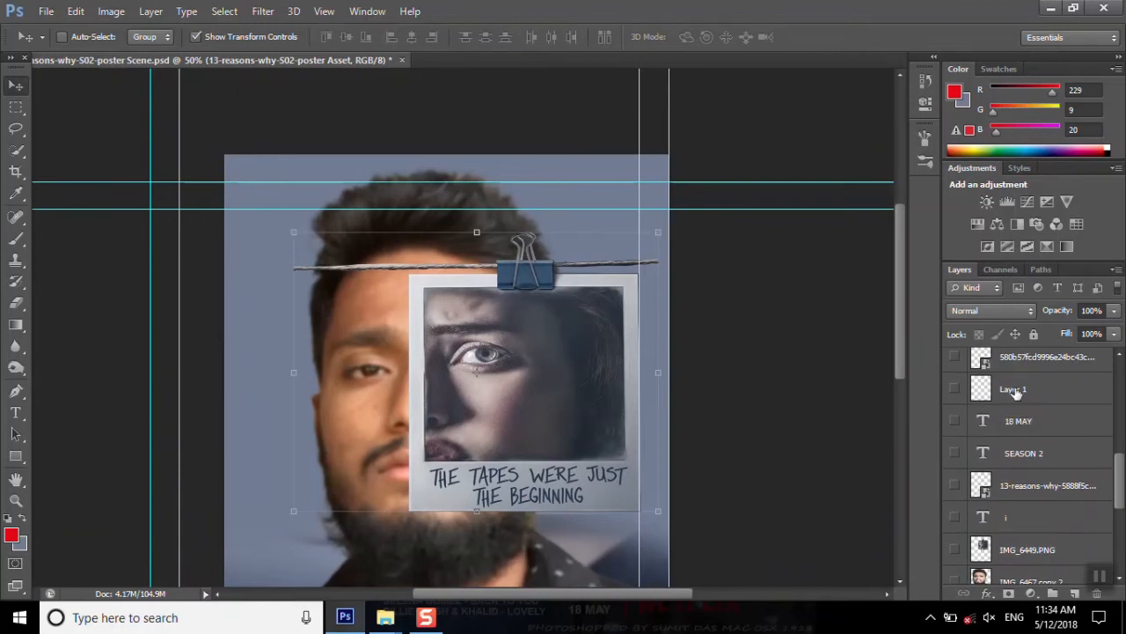
left_click(1005, 389)
left_click(952, 389)
left_click_drag(648, 233, 650, 275)
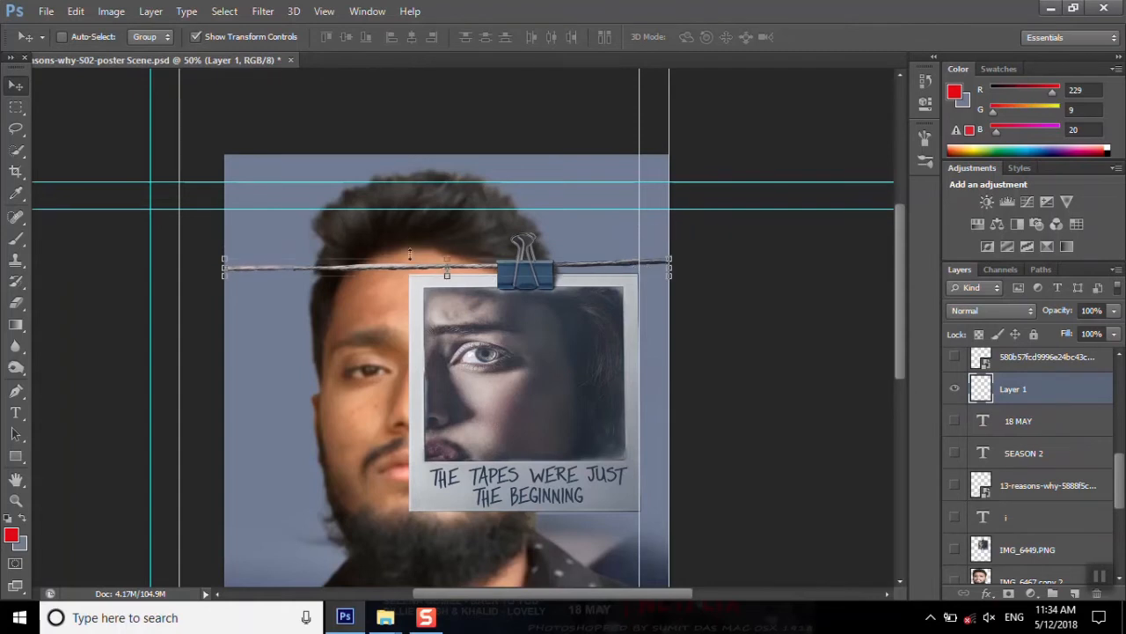
- Nudge the string on Layer 1 slightly so it lines up with the end of the polaroid asset's string
key("ctrl+plus")
key("ctrl+plus")
scroll(170, 205, "left", 1)
left_click_drag(186, 199, 183, 197)
scroll(1039, 491, "down", 1)
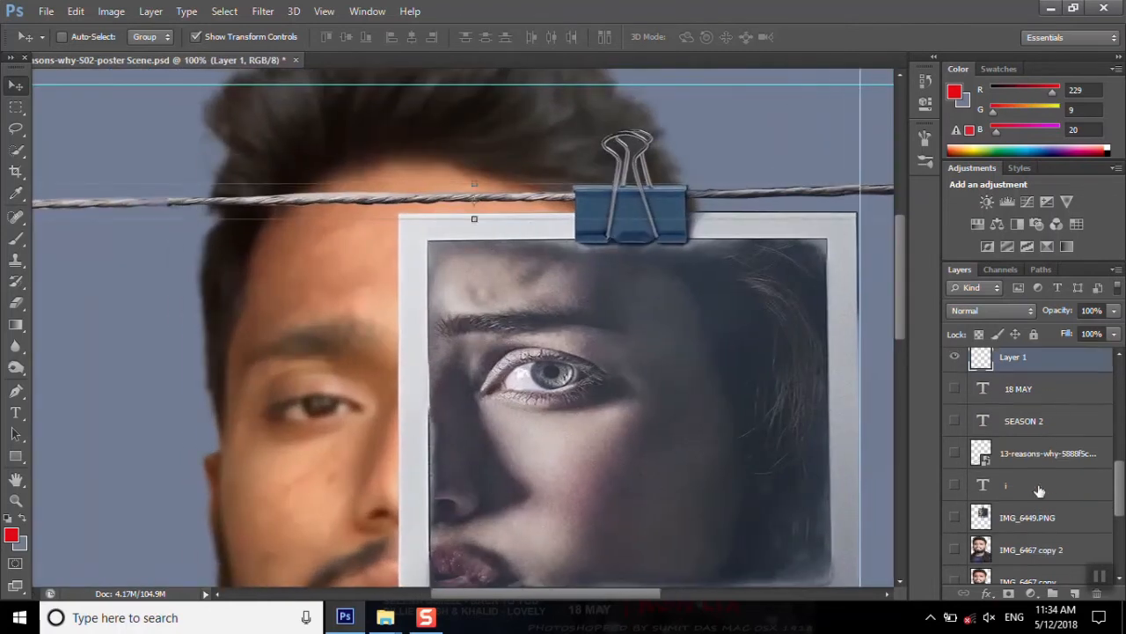
- Move the 13-reasons-why-S02-poster Asset layer directly below the IMG_6449.PNG layer in the stack
left_click(1032, 519)
scroll(1028, 502, "down", 5)
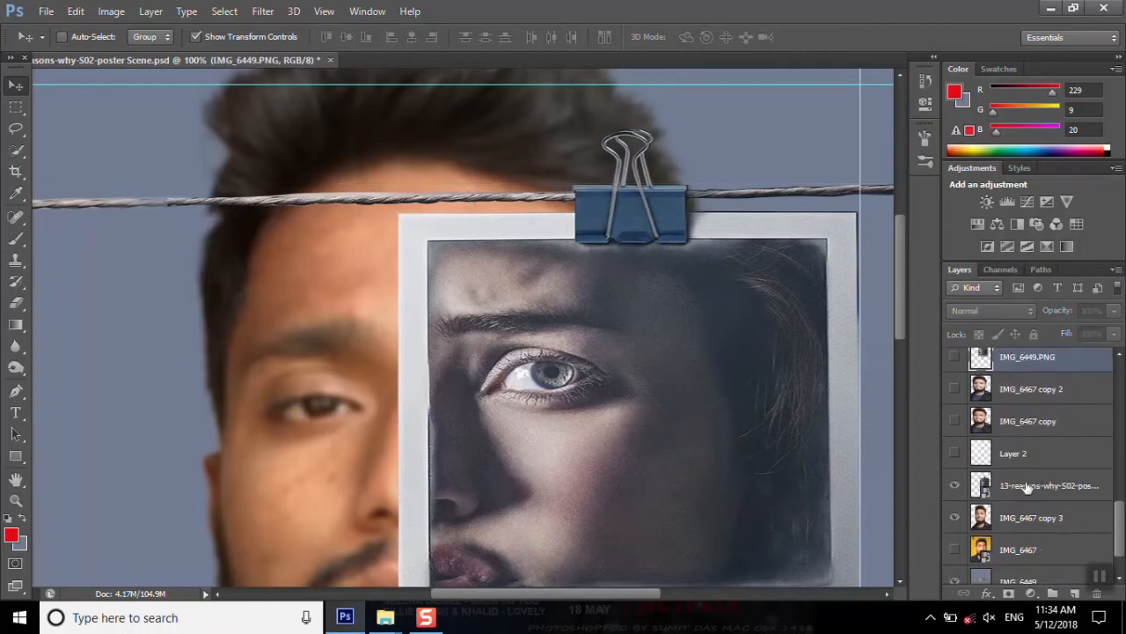
left_click(958, 485)
left_click(957, 485)
left_click_drag(1043, 488, 1046, 387)
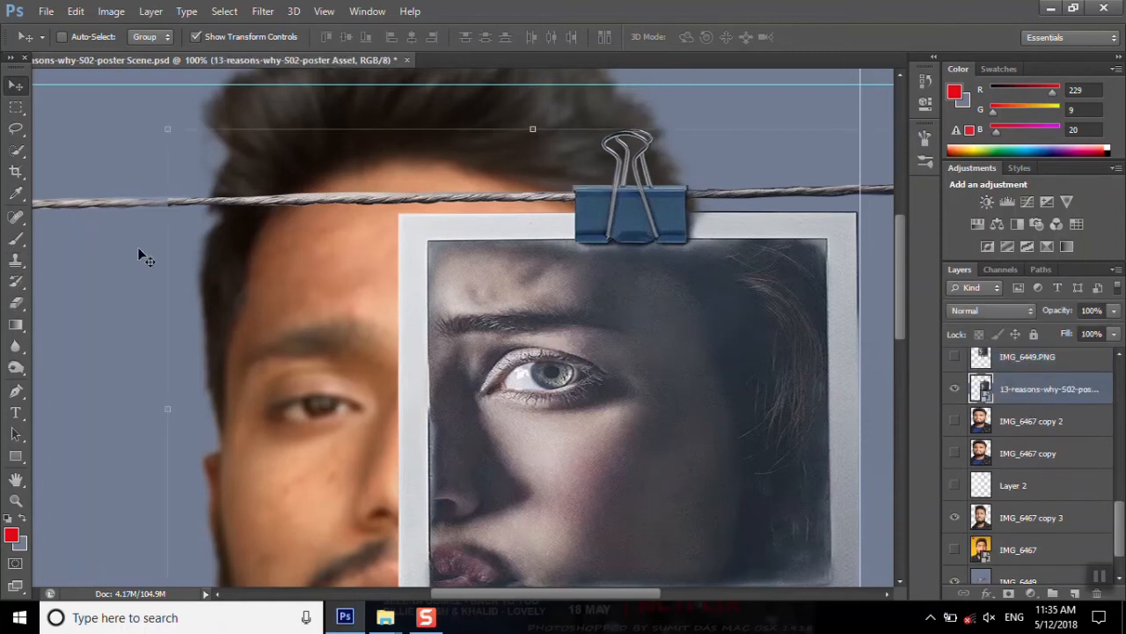
- Try to retouch the seam in the string on Layer 1 with the Spot Healing Brush
left_click(16, 216)
scroll(173, 225, "left", 1)
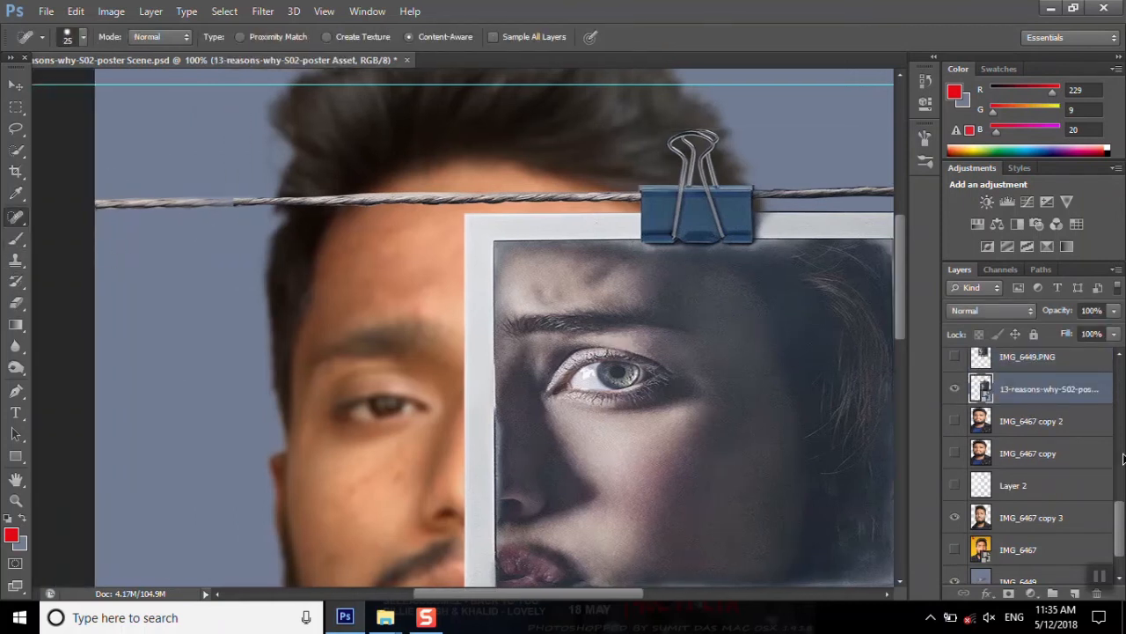
scroll(1090, 452, "up", 6)
left_click(1027, 394)
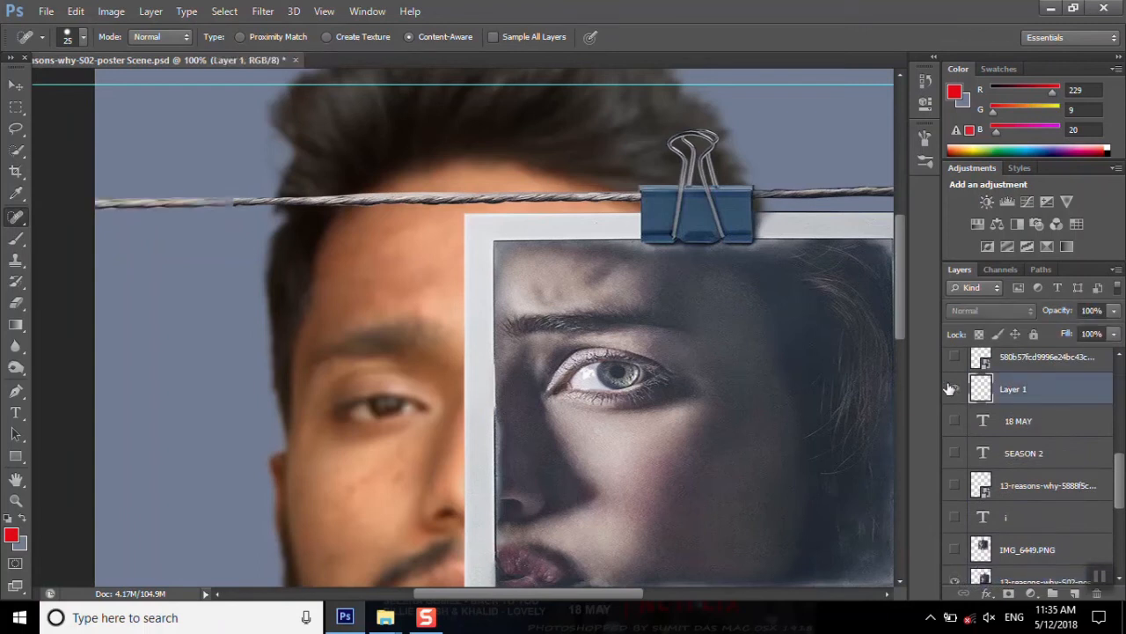
left_click(236, 199)
left_click(568, 244)
left_click(236, 212)
key("Return")
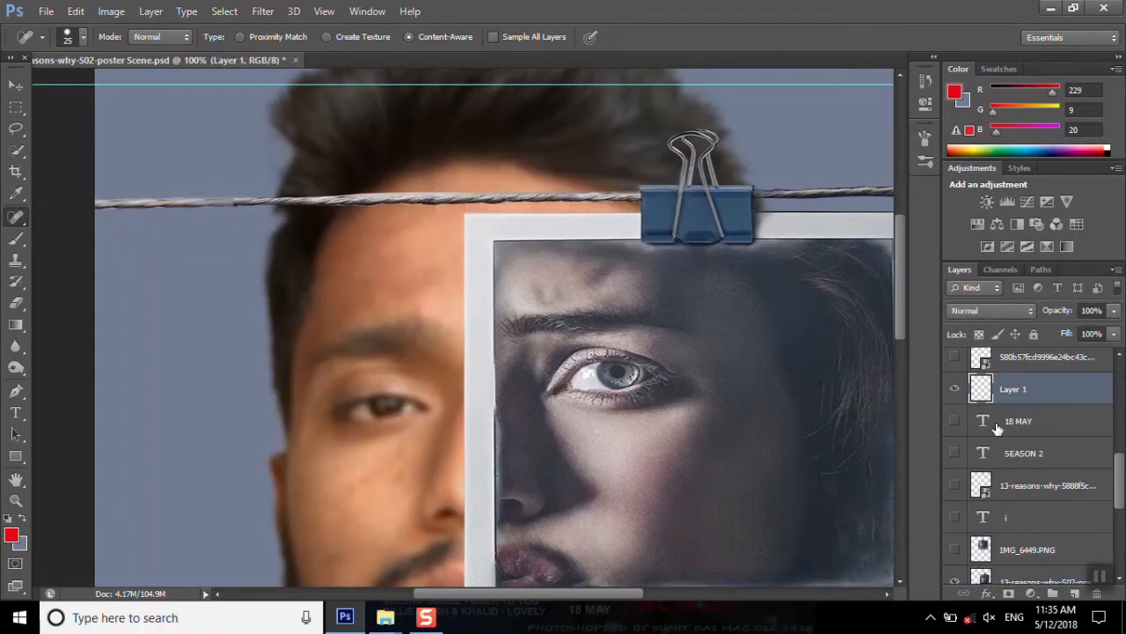
left_click(16, 259)
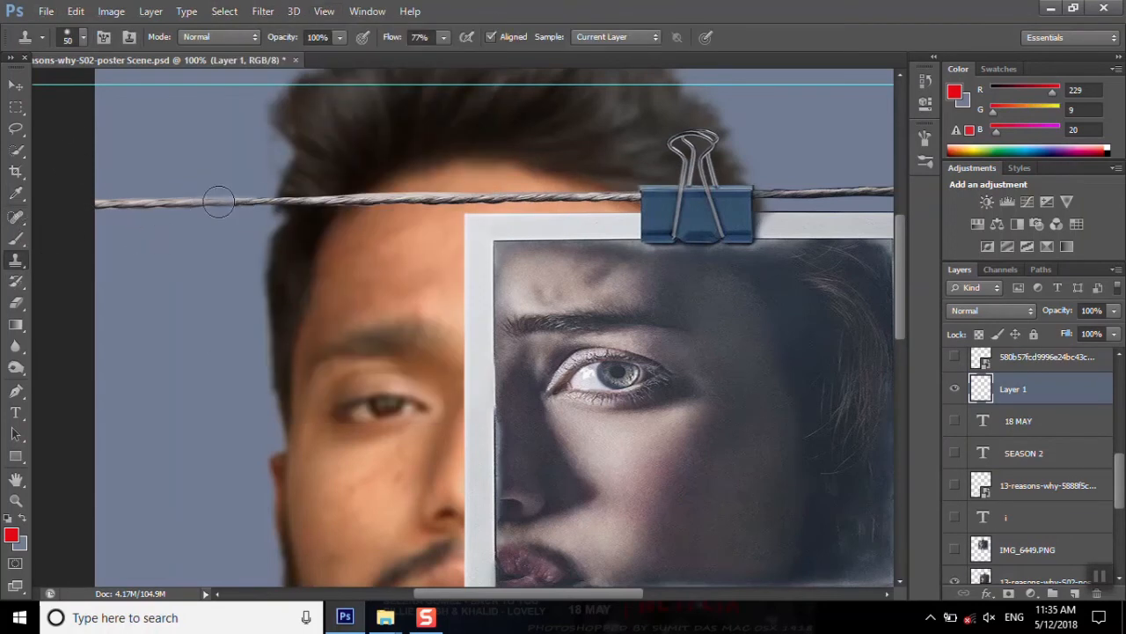
- Hide Layer 1 so only the polaroid asset's own string is displayed
scroll(1008, 437, "up", 2)
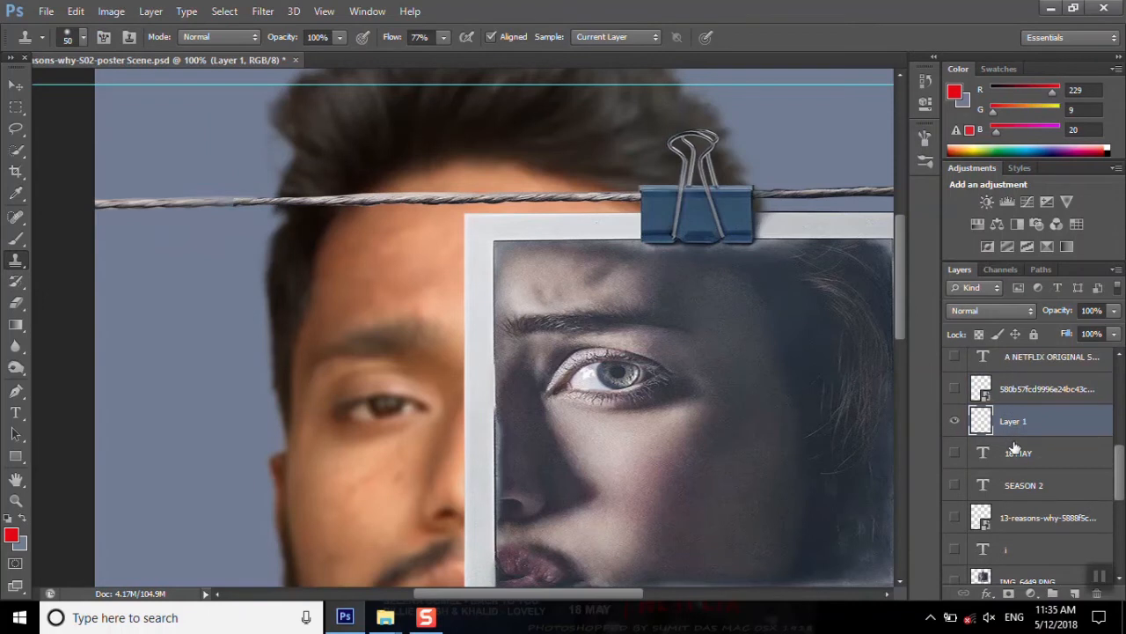
scroll(995, 413, "down", 3)
scroll(977, 396, "up", 1)
left_click(954, 388)
- Rasterize the 13-reasons-why-S02-poster Asset layer so it can be retouched directly
scroll(1021, 414, "down", 4)
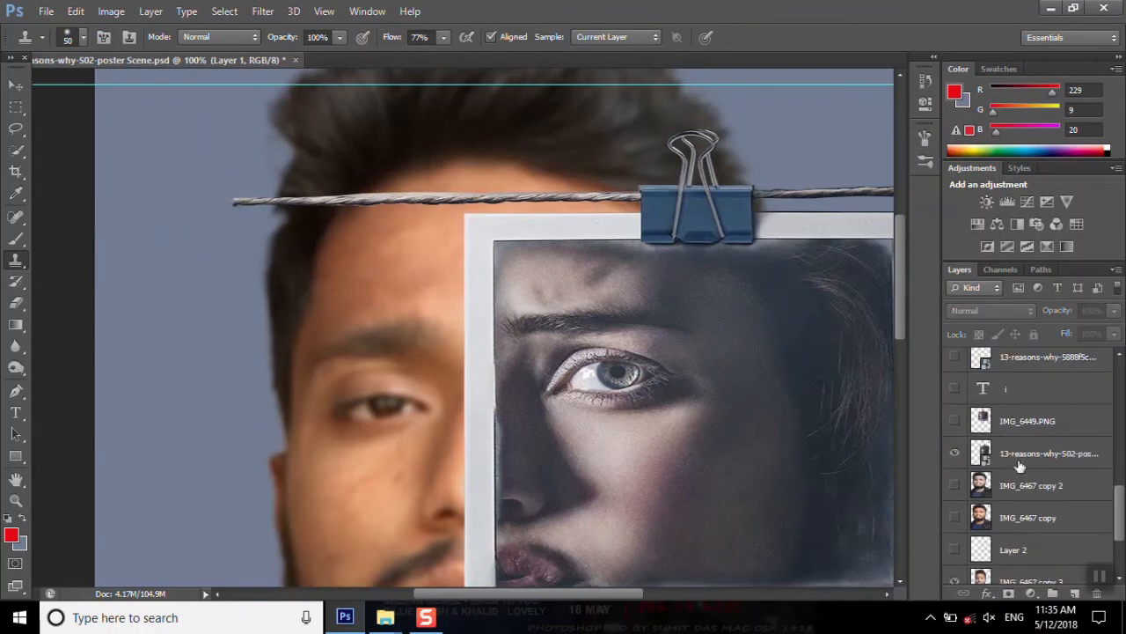
scroll(1012, 552, "down", 2)
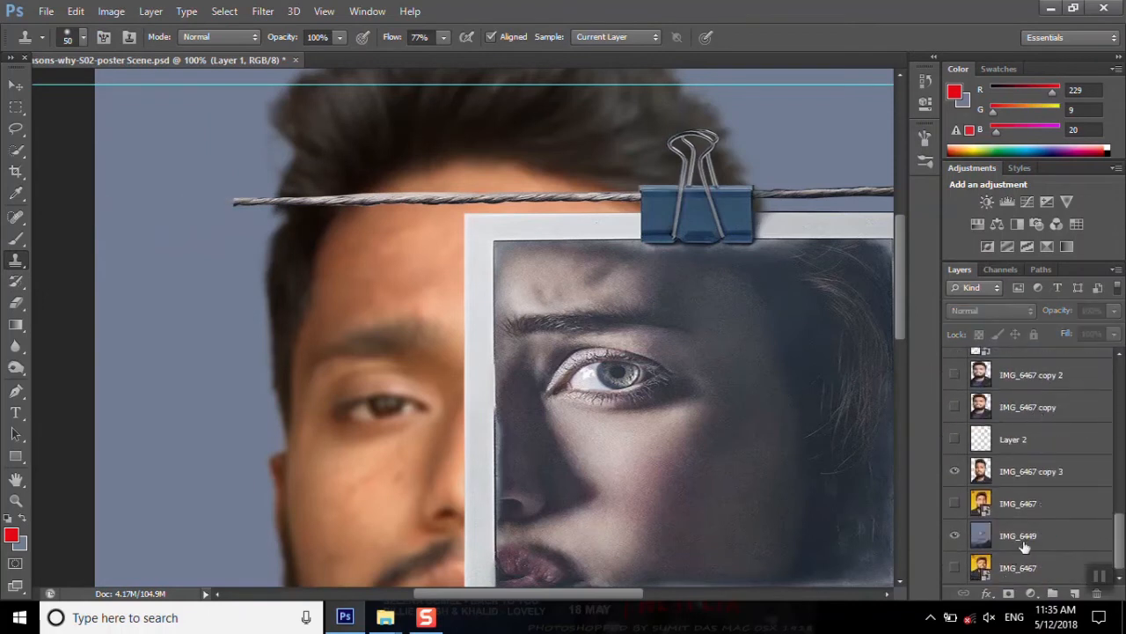
left_click(1038, 507)
scroll(1039, 501, "up", 3)
left_click(1043, 413)
left_click(955, 406)
left_click(954, 407)
key("j")
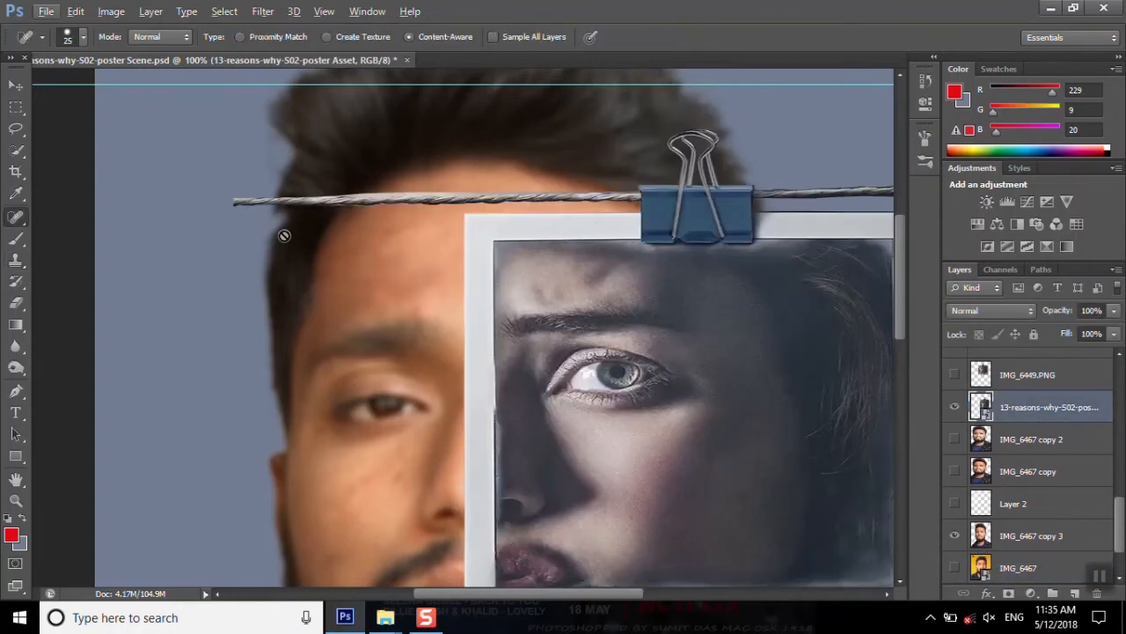
left_click(390, 254)
left_click(558, 252)
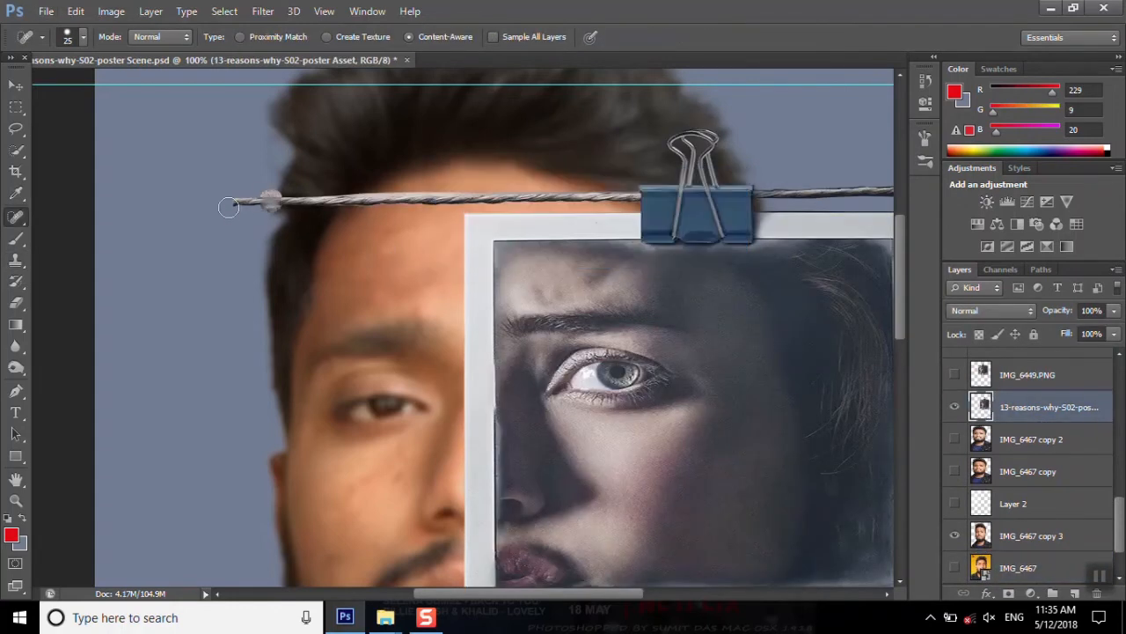
- Extend the polaroid asset's string to the poster's left edge with the Clone Stamp, sampling the existing string with a size 50 brush
key("s")
key("alt+v")
key("Escape")
key("j")
key("s")
key("alt+s")
key("Escape")
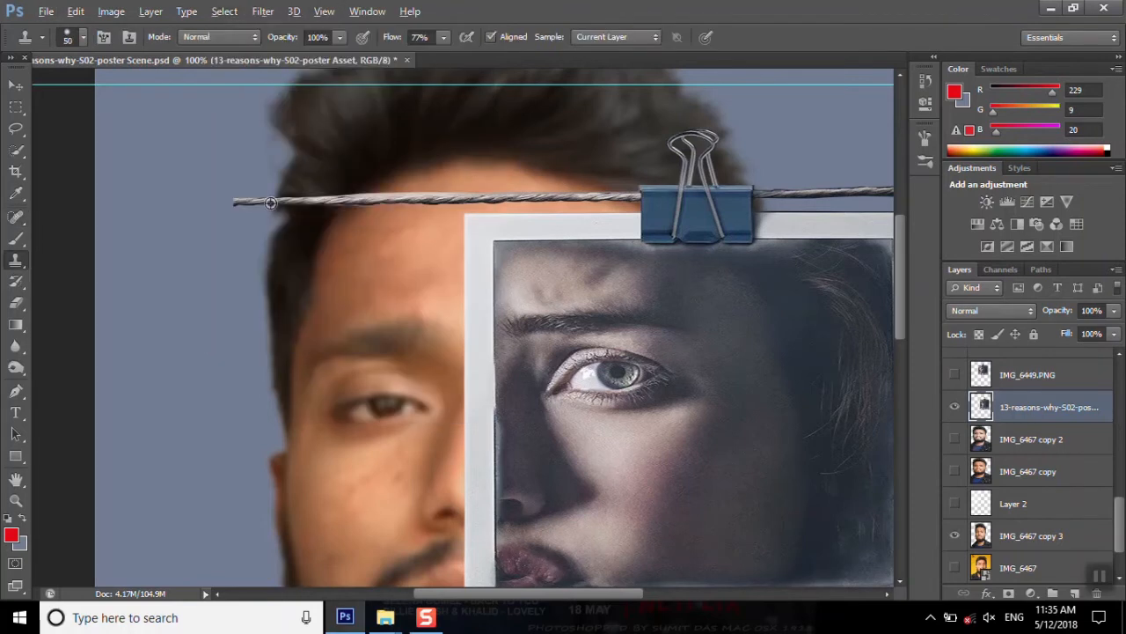
left_click(239, 203)
left_click_drag(234, 201, 126, 202)
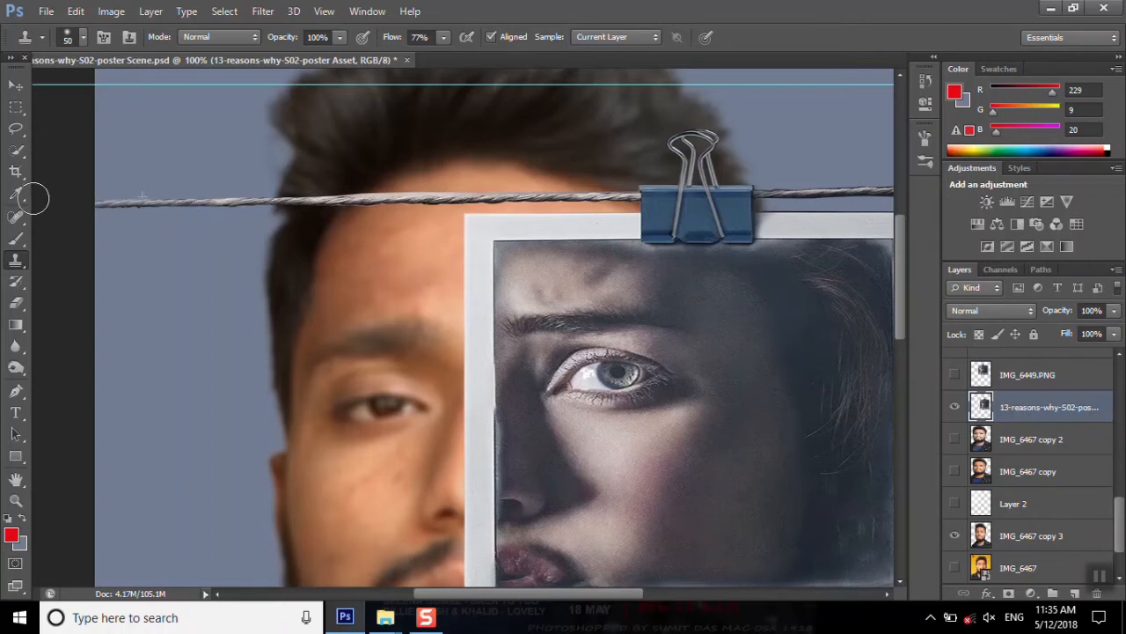
- Inspect the string at the poster's right edge and the composition as a whole
scroll(666, 310, "right", 3)
scroll(677, 327, "right", 3)
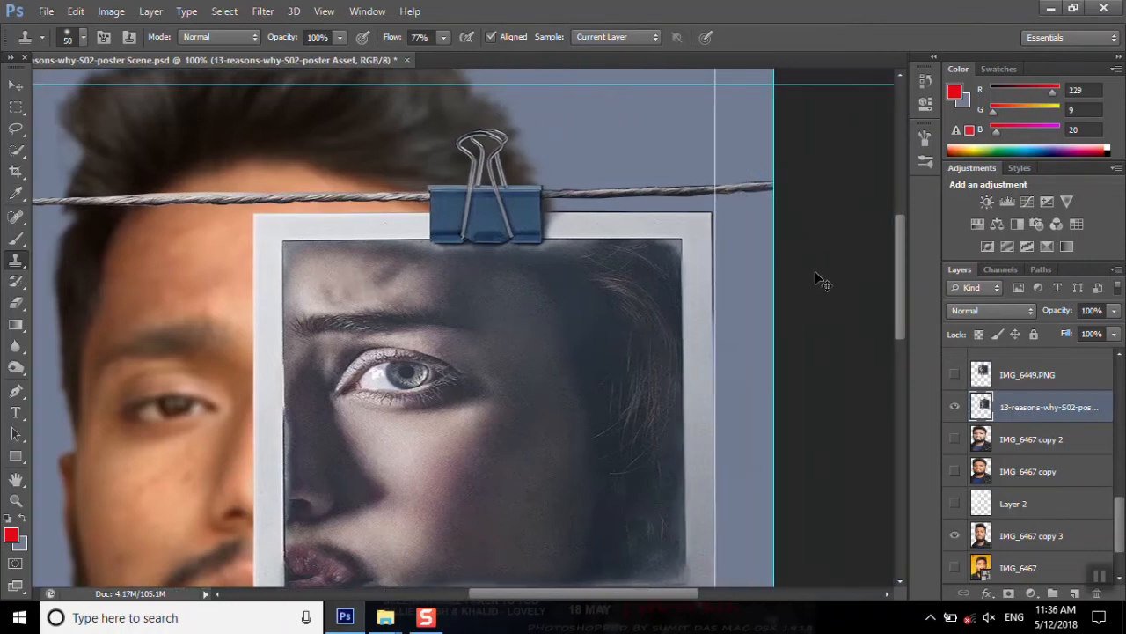
key("ctrl+minus")
key("ctrl+minus")
key("ctrl+minus")
key("ctrl+plus")
scroll(845, 267, "down", 2)
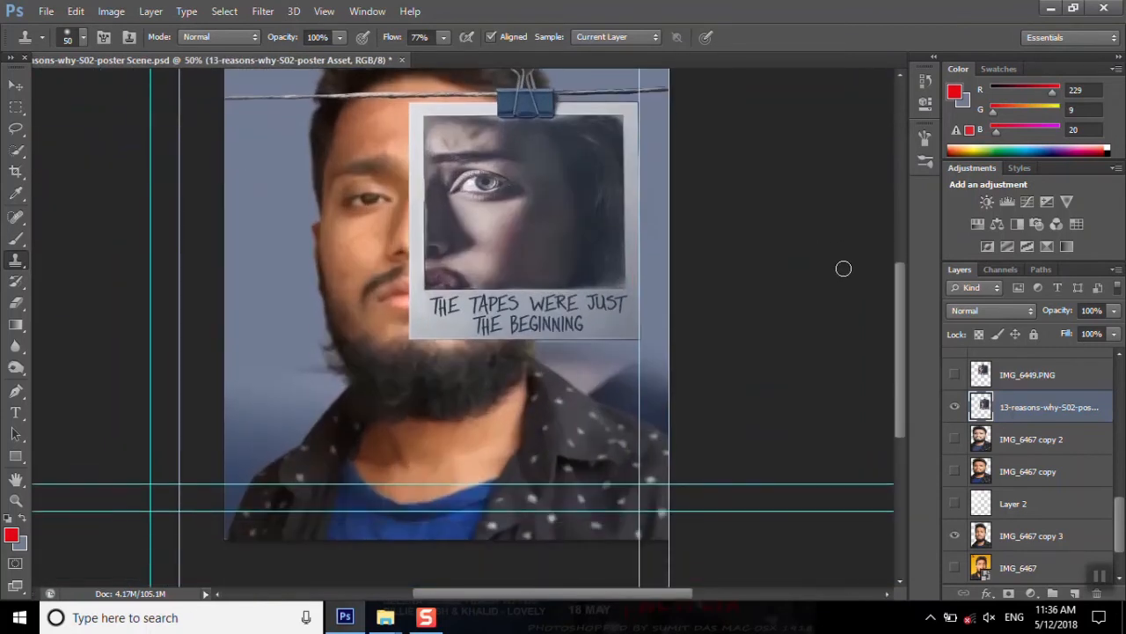
scroll(844, 266, "up", 3)
left_click(16, 85)
key("j")
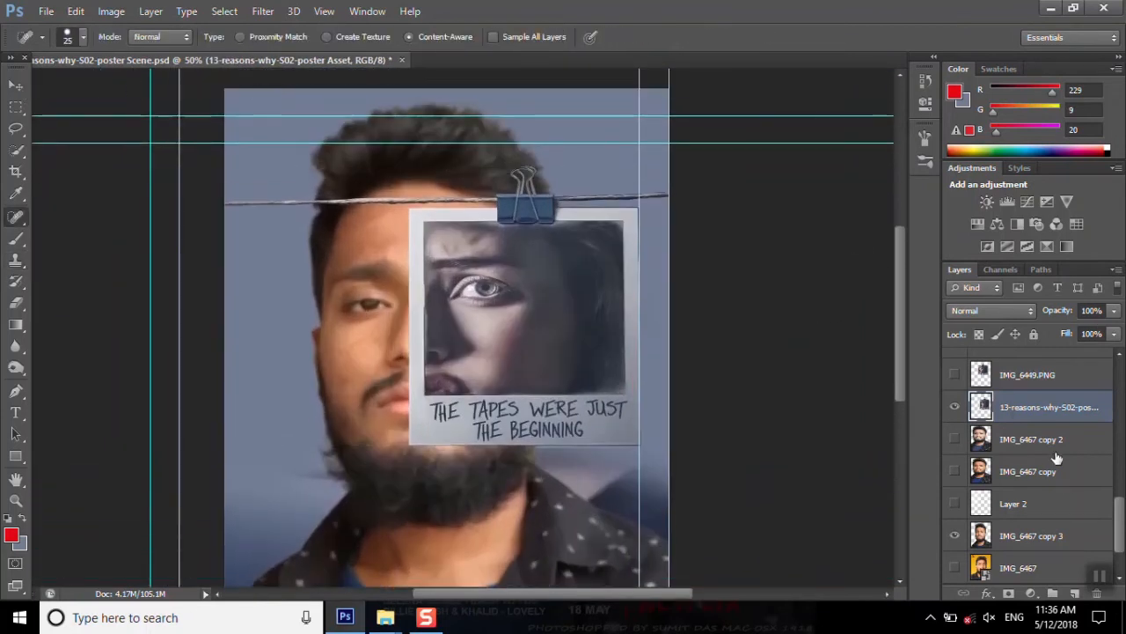
- Apply the Auto correction to the Curves 2 adjustment layer and make the layer visible
left_click_drag(1121, 526, 1121, 351)
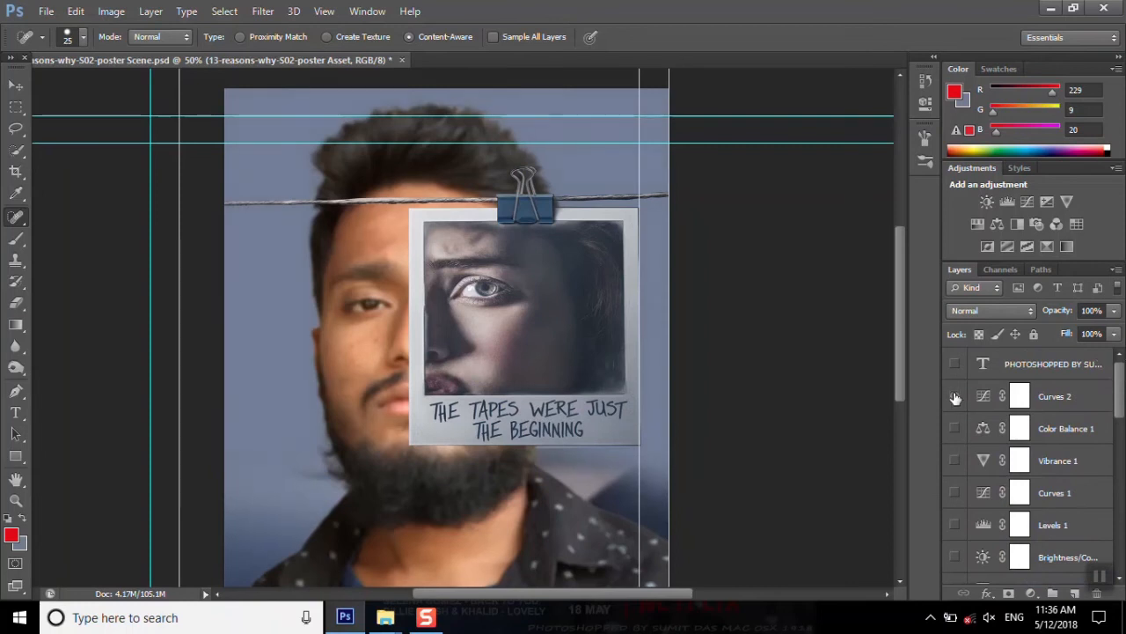
left_click(1043, 397)
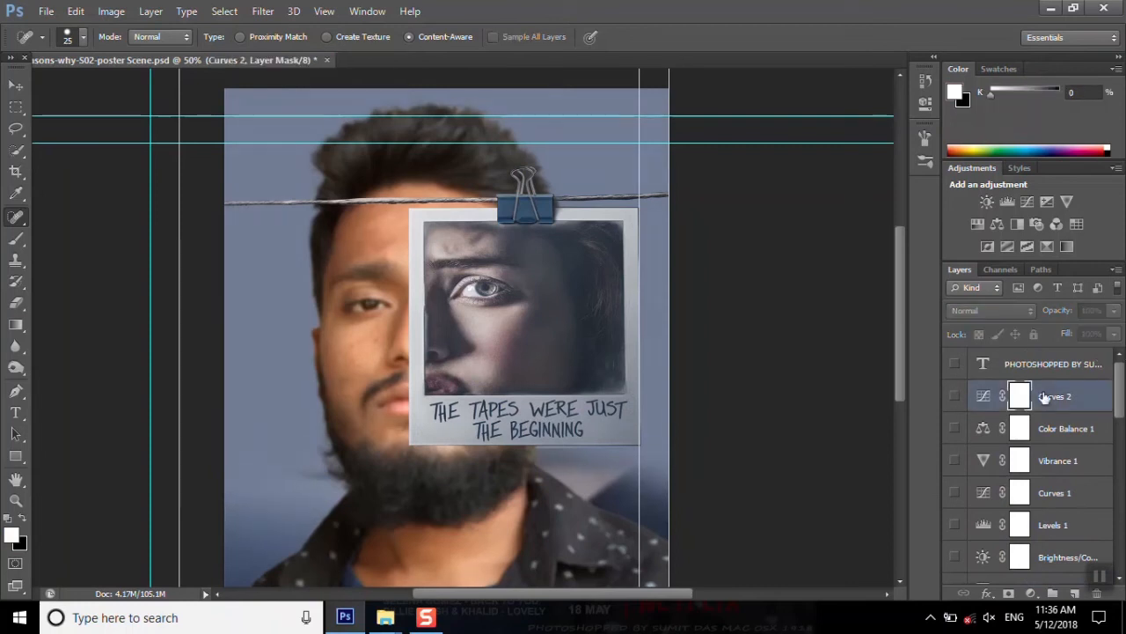
double_click(981, 401)
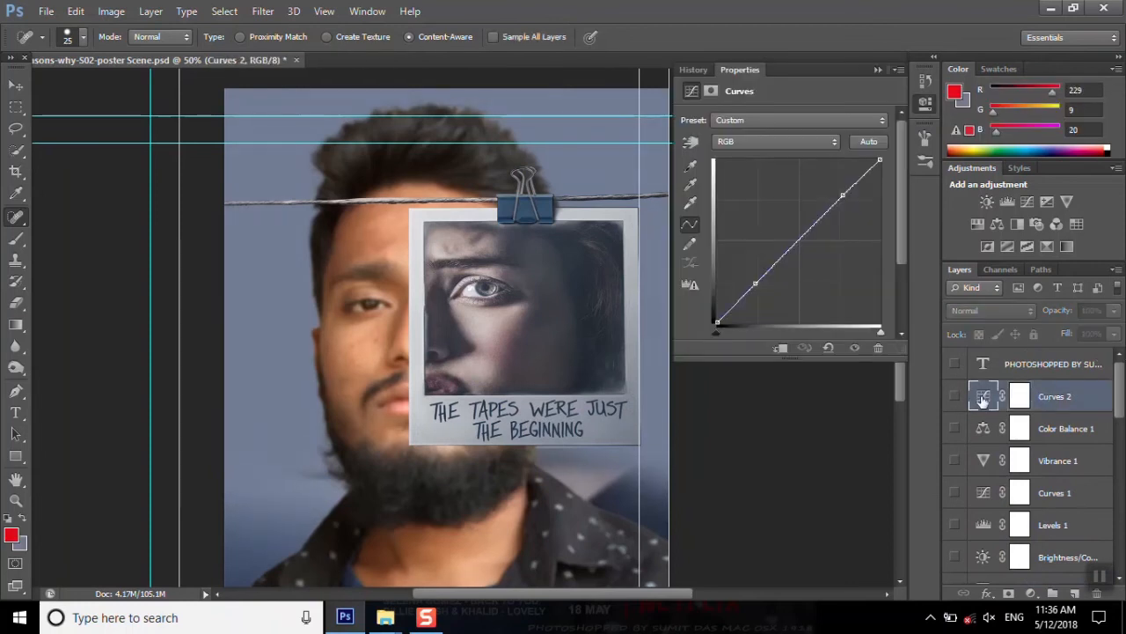
left_click(879, 148)
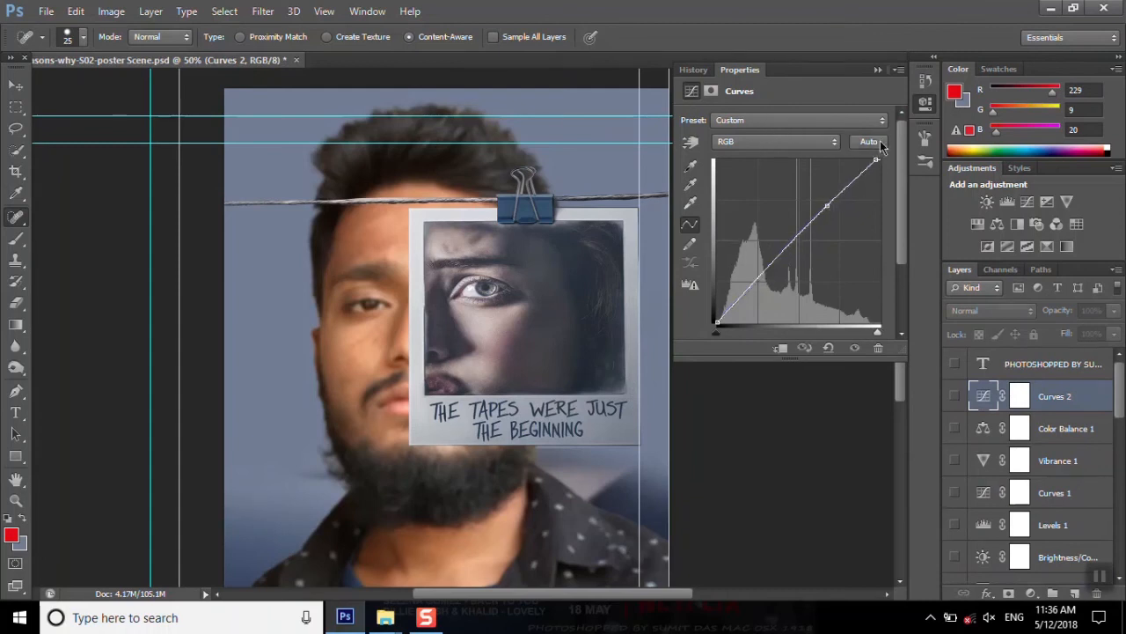
left_click(891, 67)
left_click(956, 396)
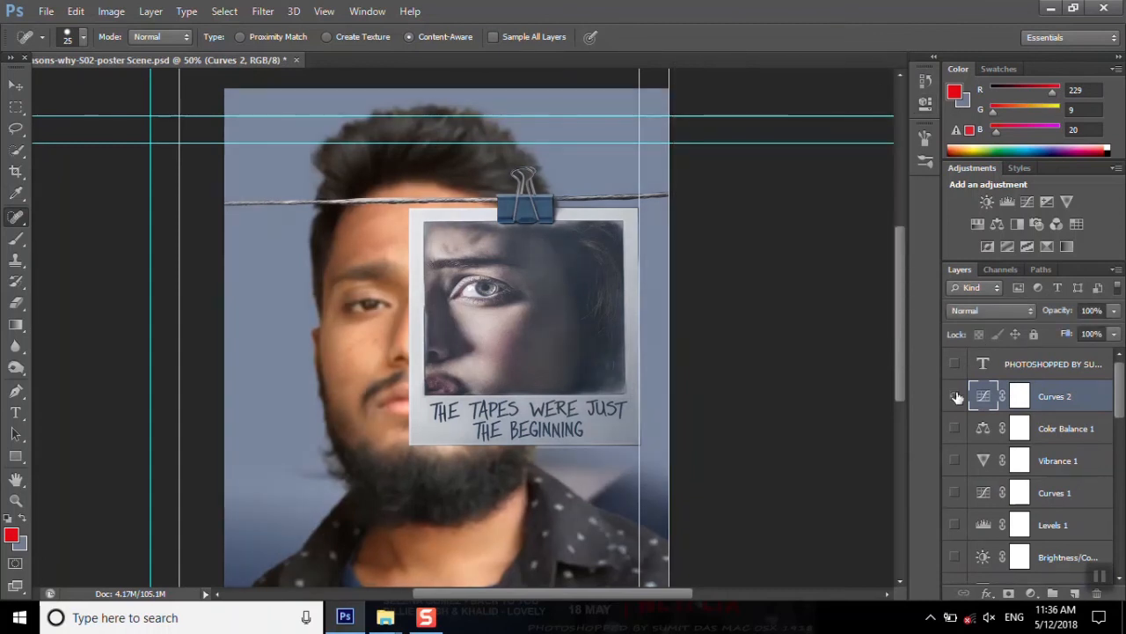
- Show the Color Balance 1, Vibrance 1, Curves 1 and Levels 1 layers, comparing the poster with and without Levels 1
scroll(982, 459, "down", 1)
left_click(958, 460)
left_click(957, 494)
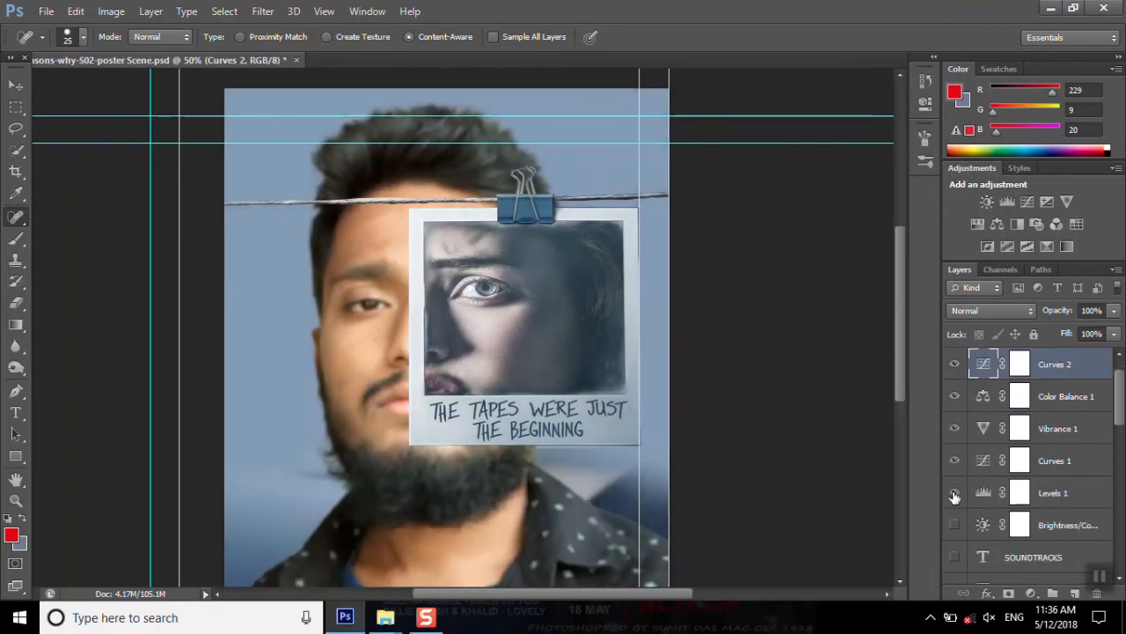
scroll(977, 480, "down", 1)
left_click(956, 461)
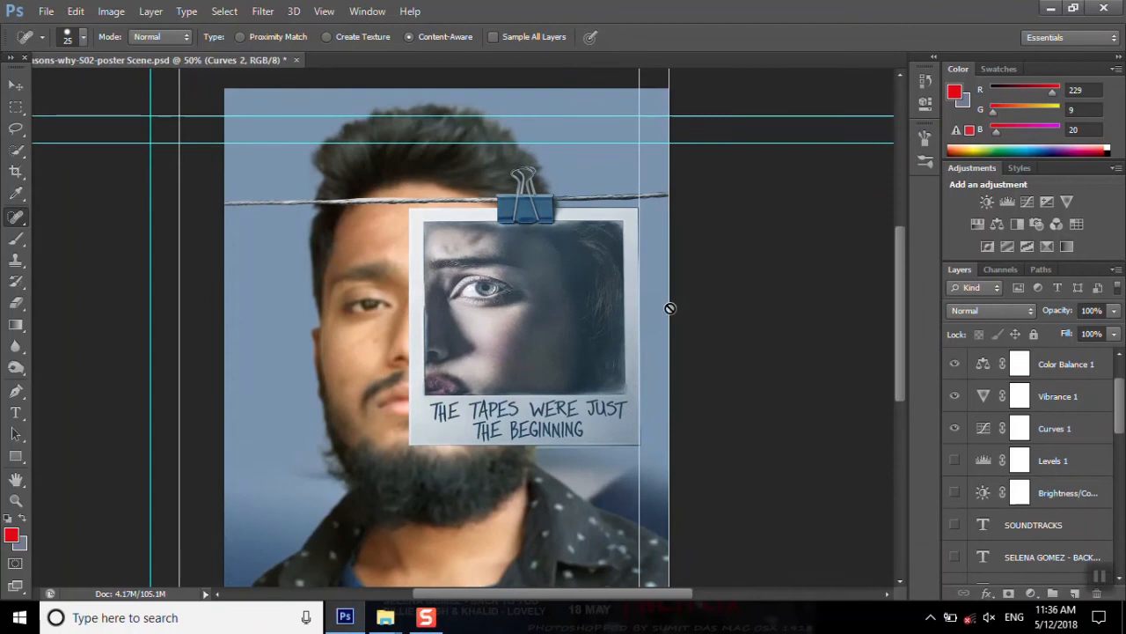
key("ctrl+minus")
key("ctrl+plus")
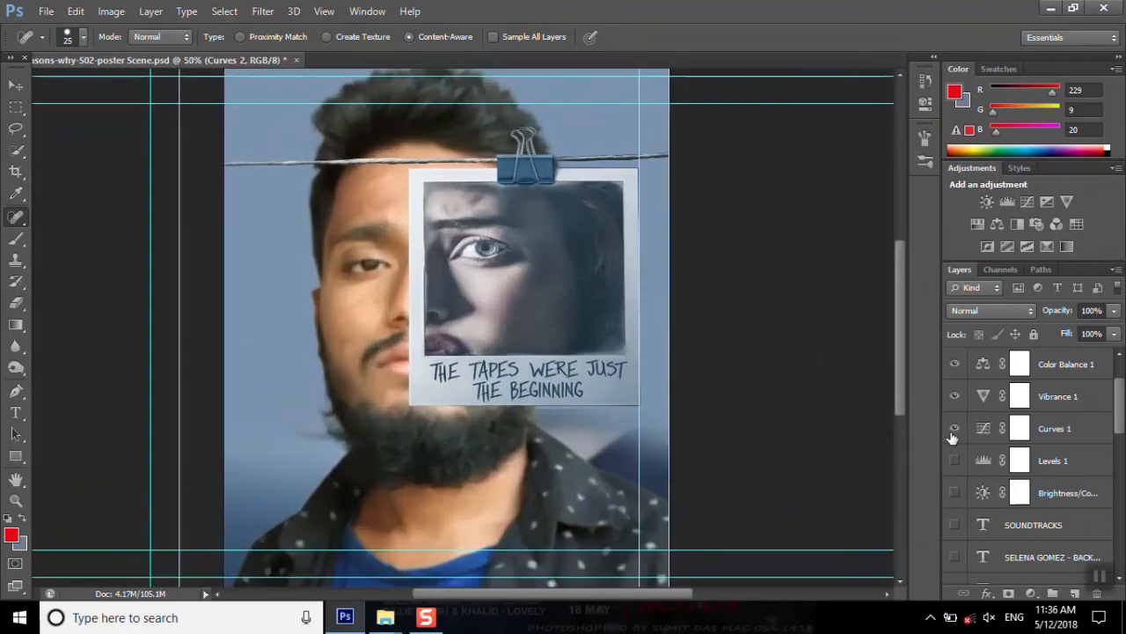
left_click(954, 460)
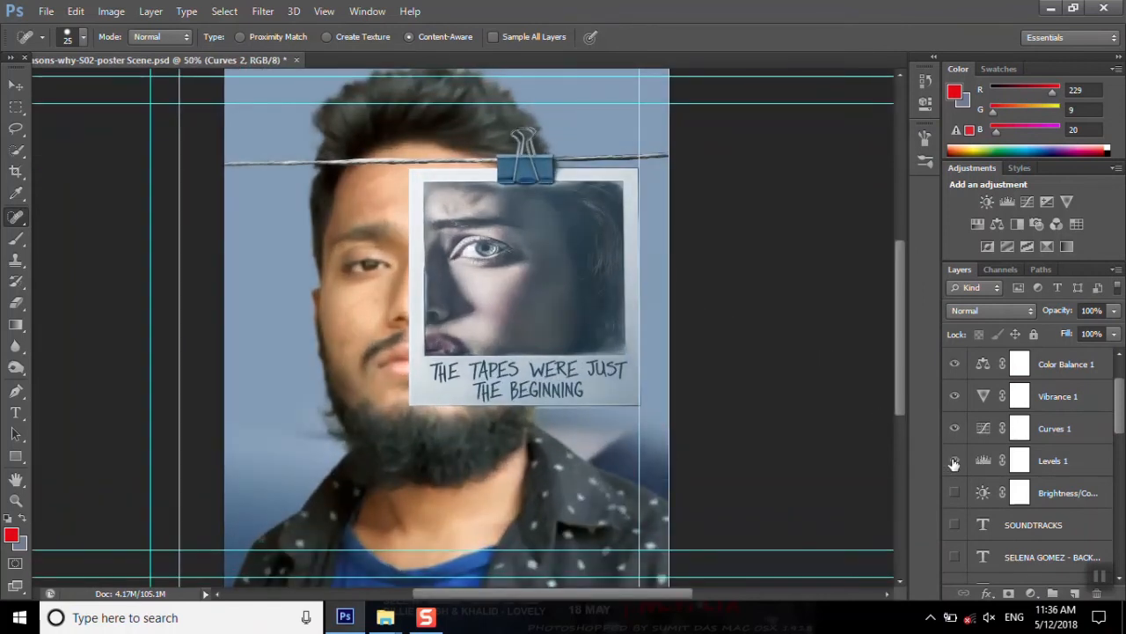
- Show the Brightness/Contrast 1 adjustment layer and set its fill to 54%
left_click(1056, 428)
left_click(1113, 334)
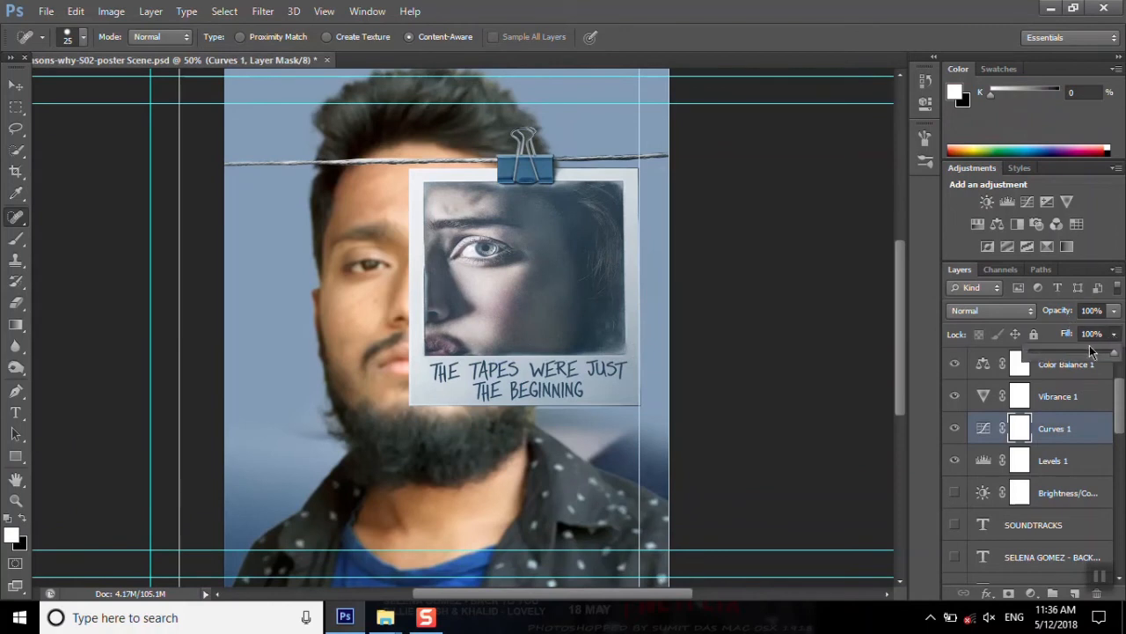
left_click(1065, 492)
left_click(956, 492)
left_click(1115, 334)
left_click(1075, 350)
left_click(1060, 333)
- Show the SOUNDTRACKS, SELENA GOMEZ - BACK TO YOU and BILLIE EILISH & KHALID - LOVELY text layers
scroll(1050, 496, "down", 1)
scroll(961, 498, "down", 1)
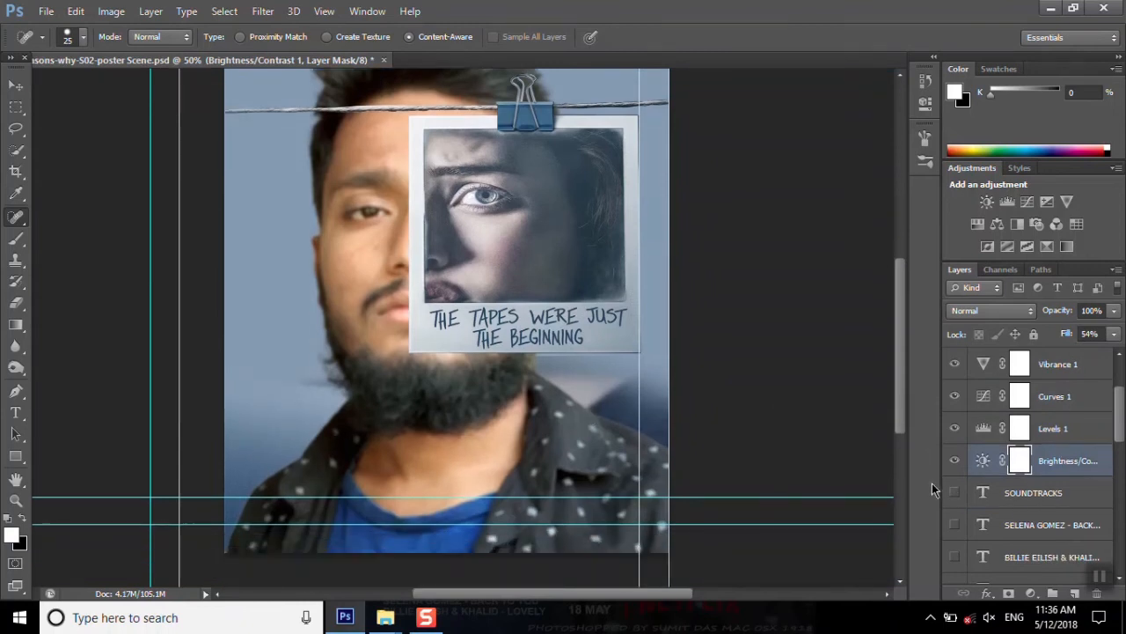
left_click(954, 493)
left_click(955, 524)
scroll(955, 525, "down", 1)
left_click(955, 492)
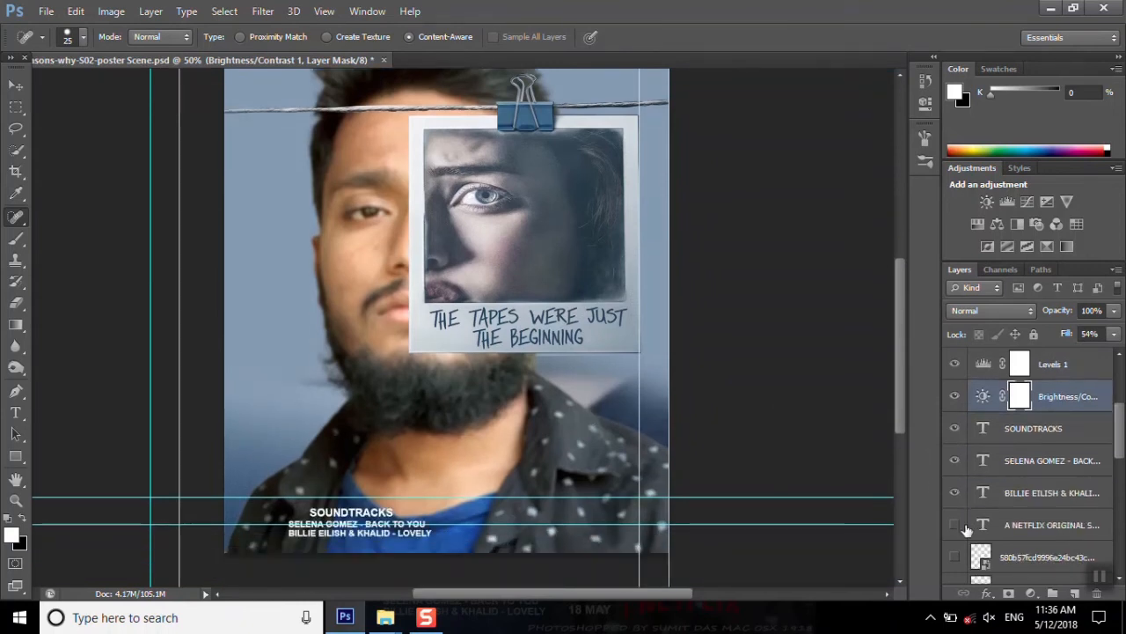
- Show the A NETFLIX ORIGINAL SERIES text, Netflix logo, Layer 1, 18 MAY and SEASON 2 layers
left_click(954, 524)
scroll(954, 524, "down", 1)
left_click(955, 525)
scroll(955, 525, "down", 3)
left_click(955, 460)
left_click(954, 493)
left_click(955, 524)
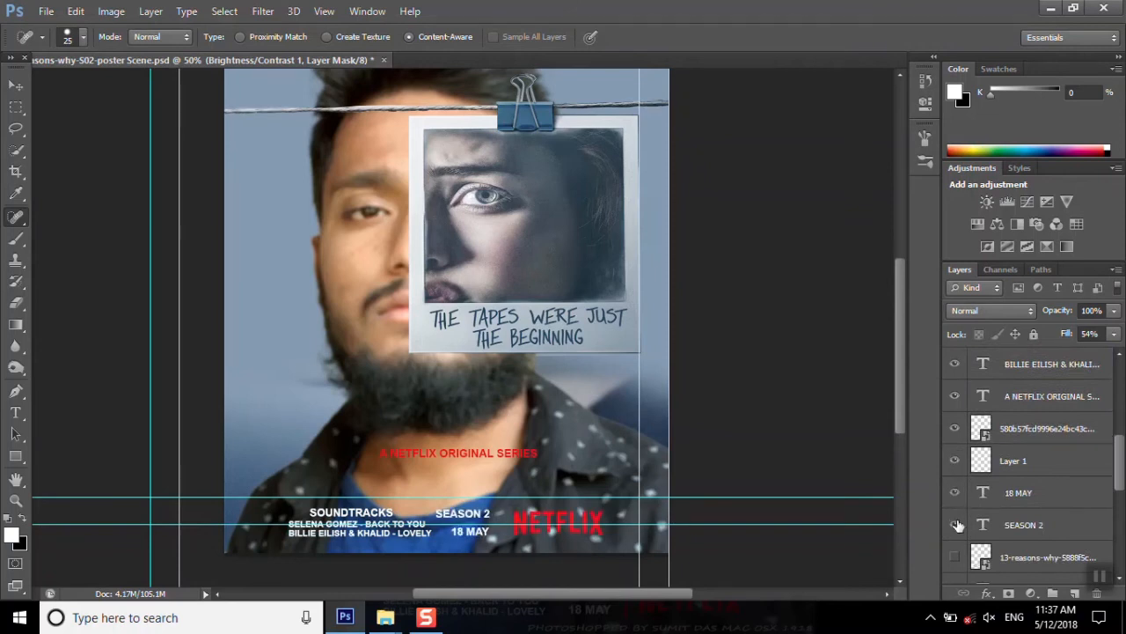
- Show the 13 Reasons Why title logo and red divider layers, and compare the poster with IMG_6449.PNG on and off
scroll(955, 524, "down", 2)
left_click(955, 493)
scroll(958, 524, "down", 1)
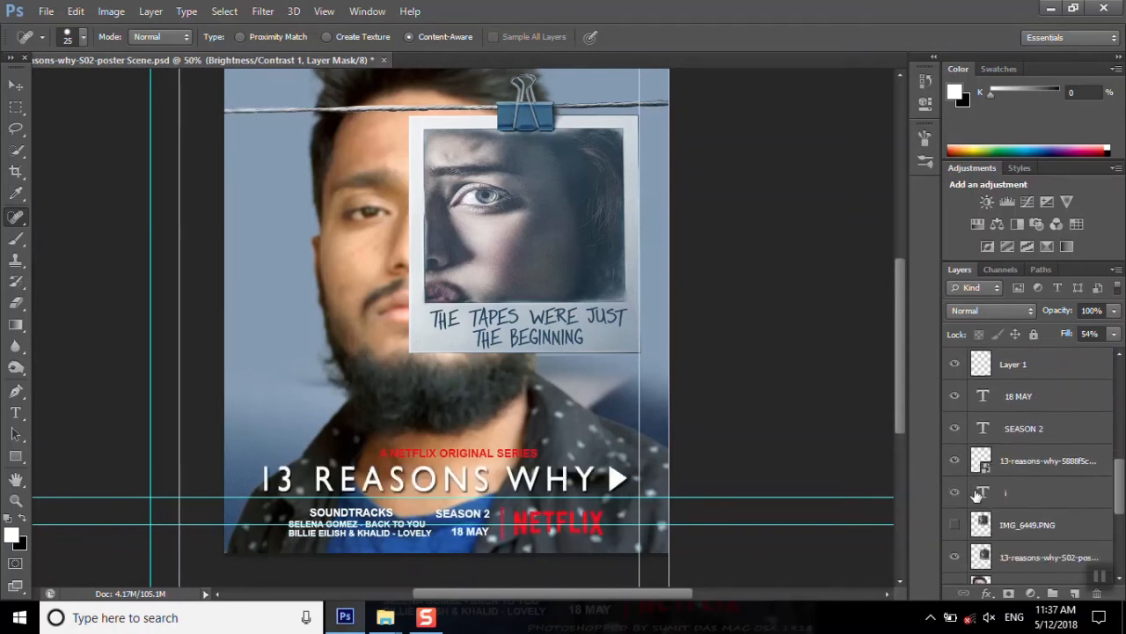
left_click(955, 524)
left_click(955, 525)
scroll(1003, 519, "down", 4)
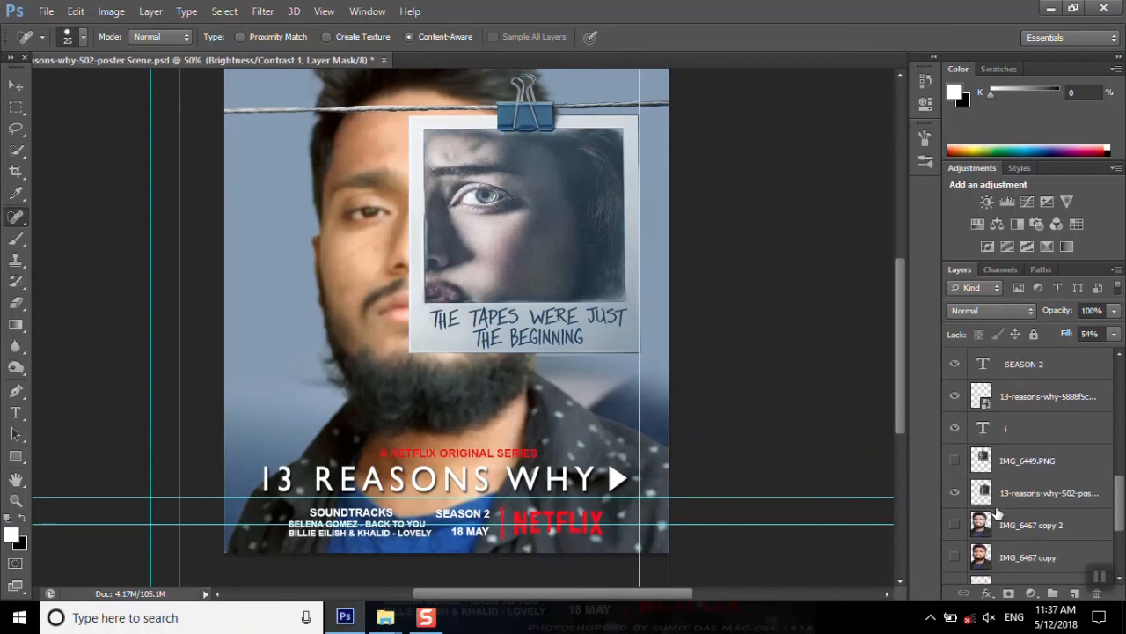
- Show the PHOTOSHOPPED BY credit text layer and view the finished poster in full-screen mode
scroll(1051, 525, "down", 3)
left_click_drag(1119, 547, 1120, 352)
left_click(955, 363)
key("v")
key("f")
key("f")
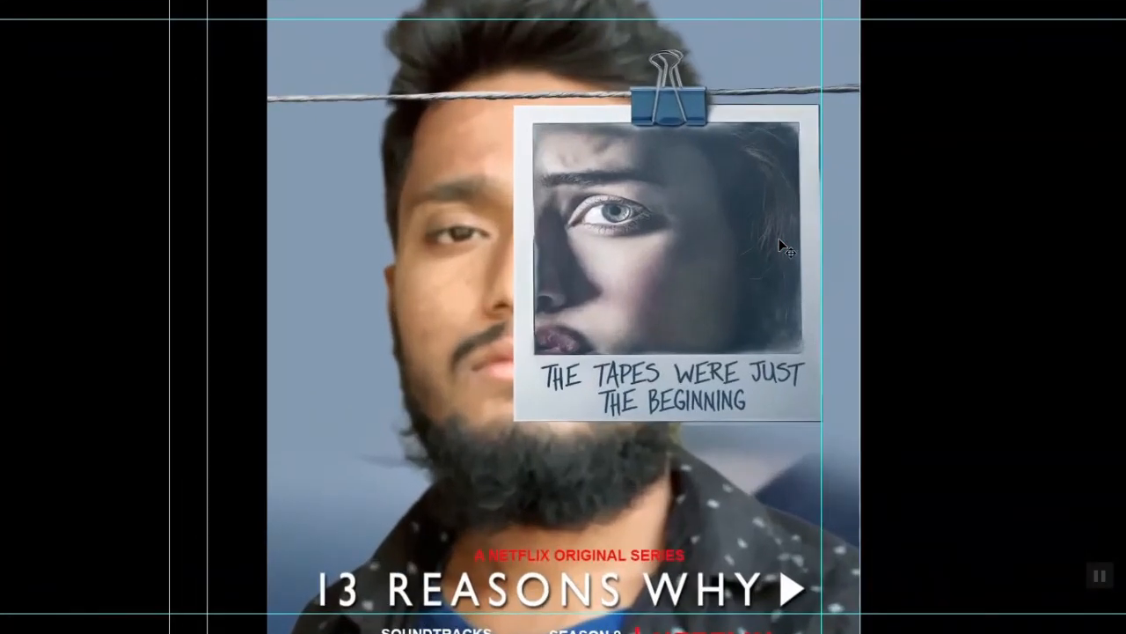
- Search for Notepad and open it
key("super")
type("note")
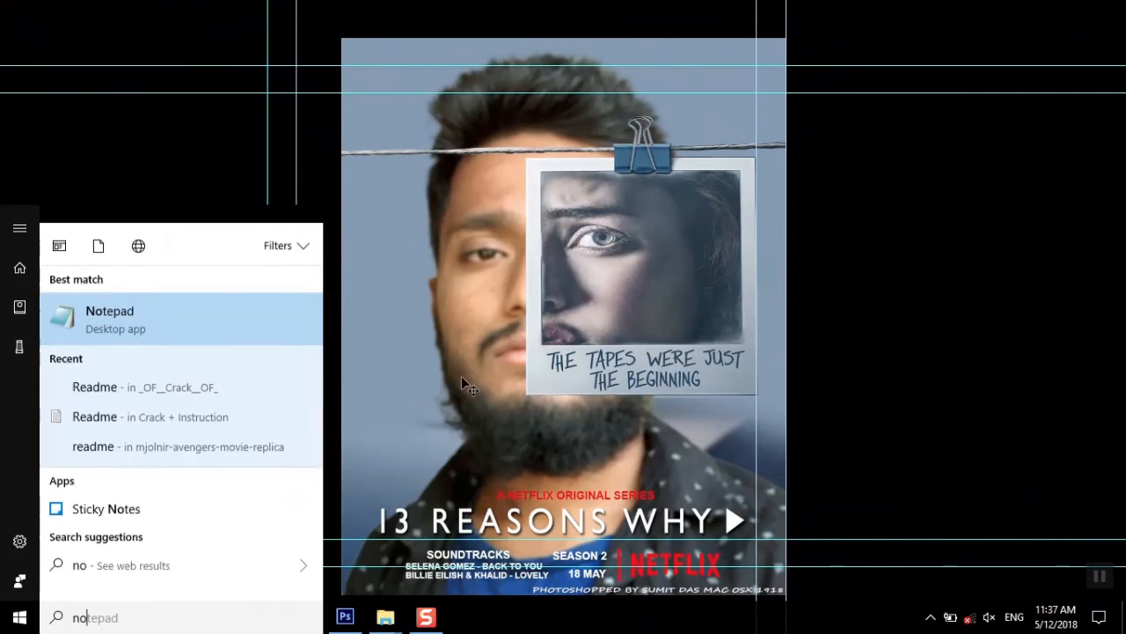
left_click(115, 321)
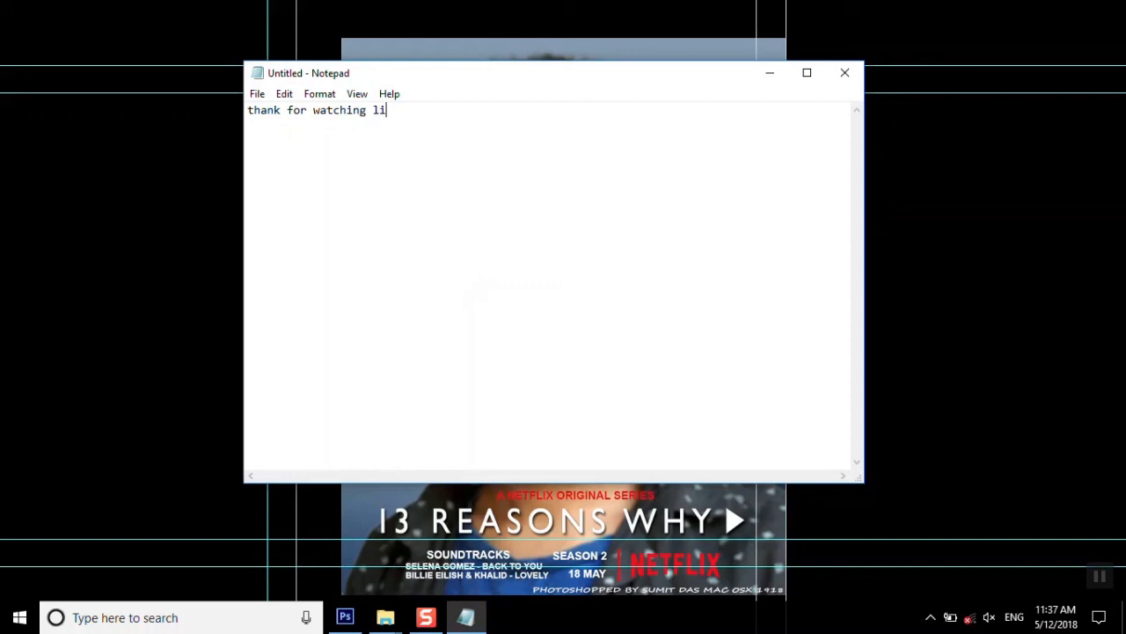
- Reword the Notepad message to read "thank you for watching this tut like share comment subscribe :)"
key("BackSpace")
key("BackSpace")
key("BackSpace")
key("BackSpace")
key("BackSpace")
key("BackSpace")
key("BackSpace")
key("BackSpace")
key("BackSpace")
key("BackSpace")
key("BackSpace")
key("BackSpace")
key("BackSpace")
key("BackSpace")
key("BackSpace")
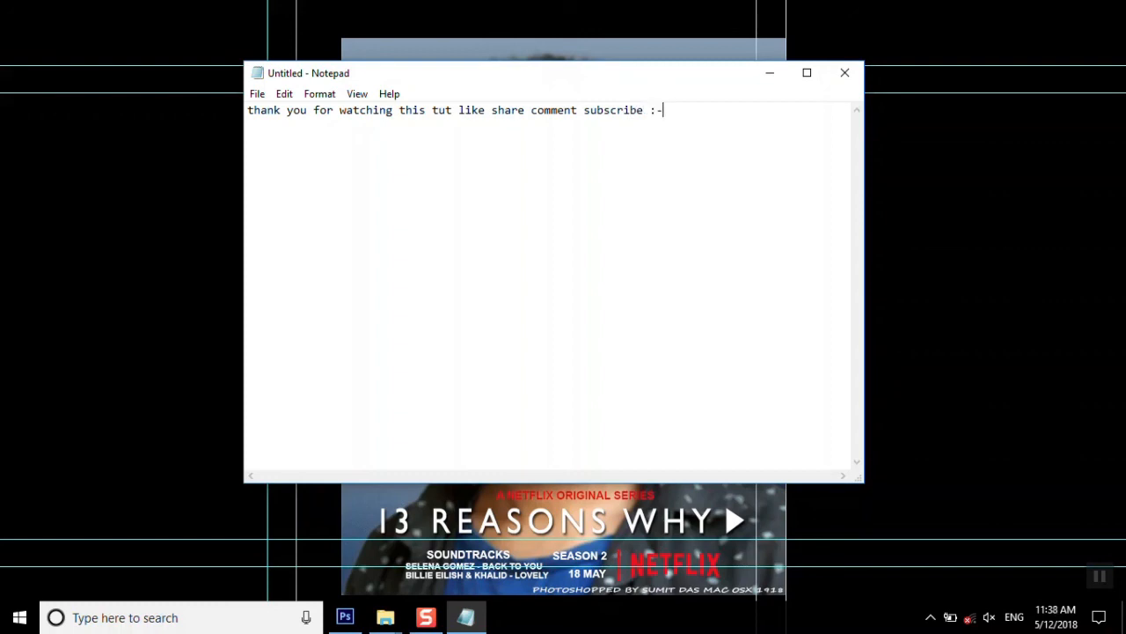
- Set the Notepad font to Consolas Bold, size 48
left_click_drag(249, 110, 665, 110)
left_click(284, 93)
mouse_move(319, 94)
left_click(317, 129)
left_click(462, 297)
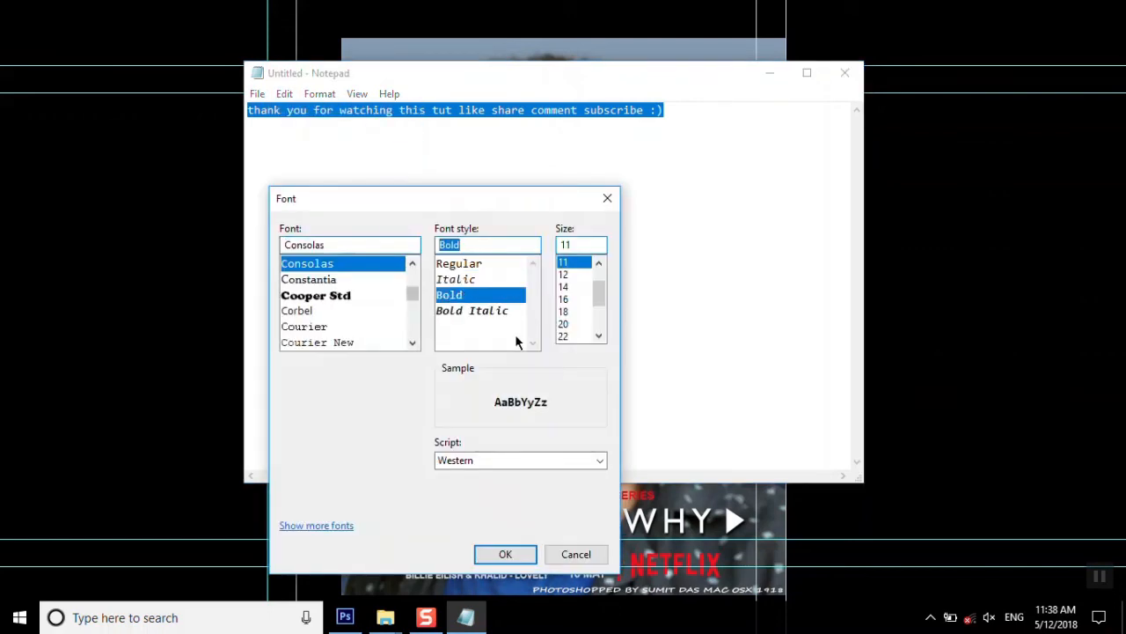
scroll(572, 303, "down", 2)
left_click(563, 336)
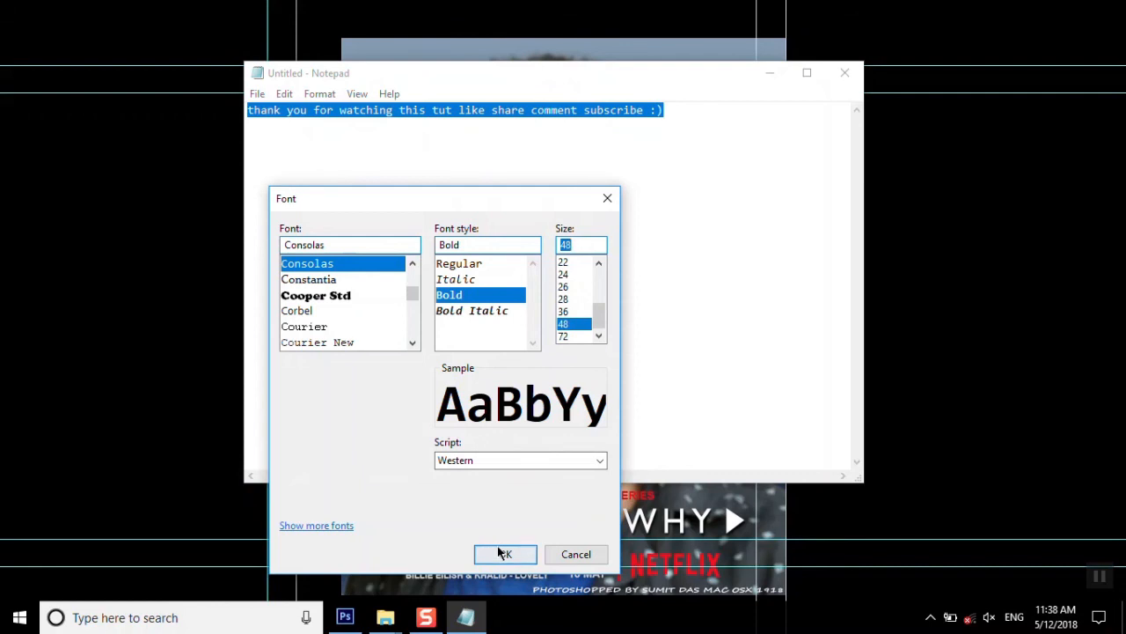
left_click(503, 552)
- Show the message through to its end in a maximized Notepad window and close Notepad
left_click(643, 301)
double_click(656, 76)
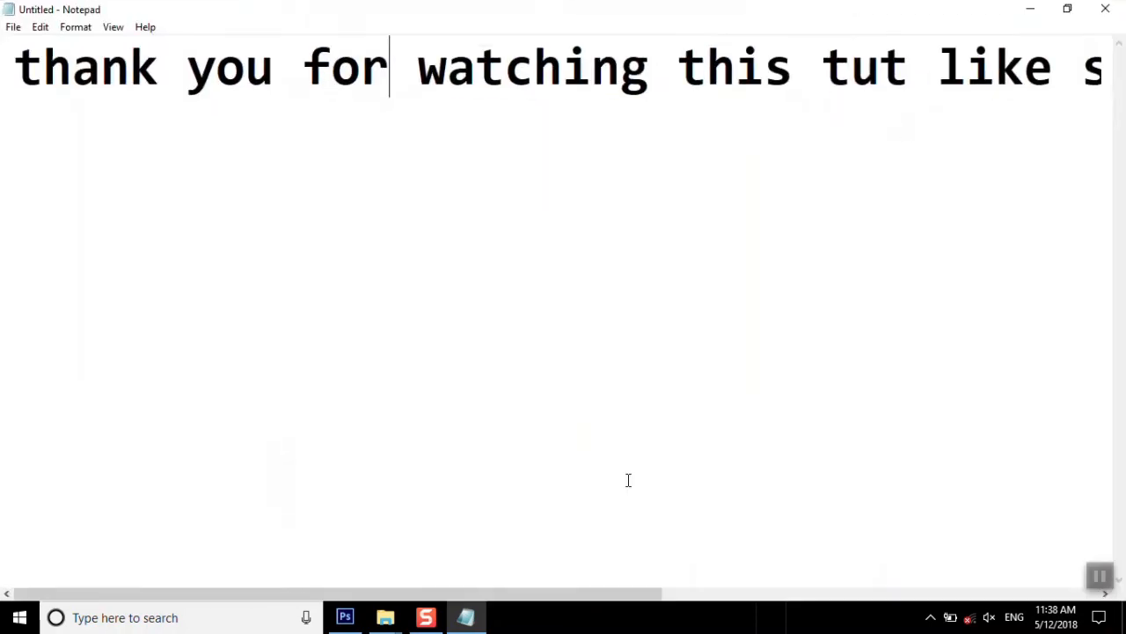
left_click_drag(563, 594, 985, 598)
key("alt+F4")
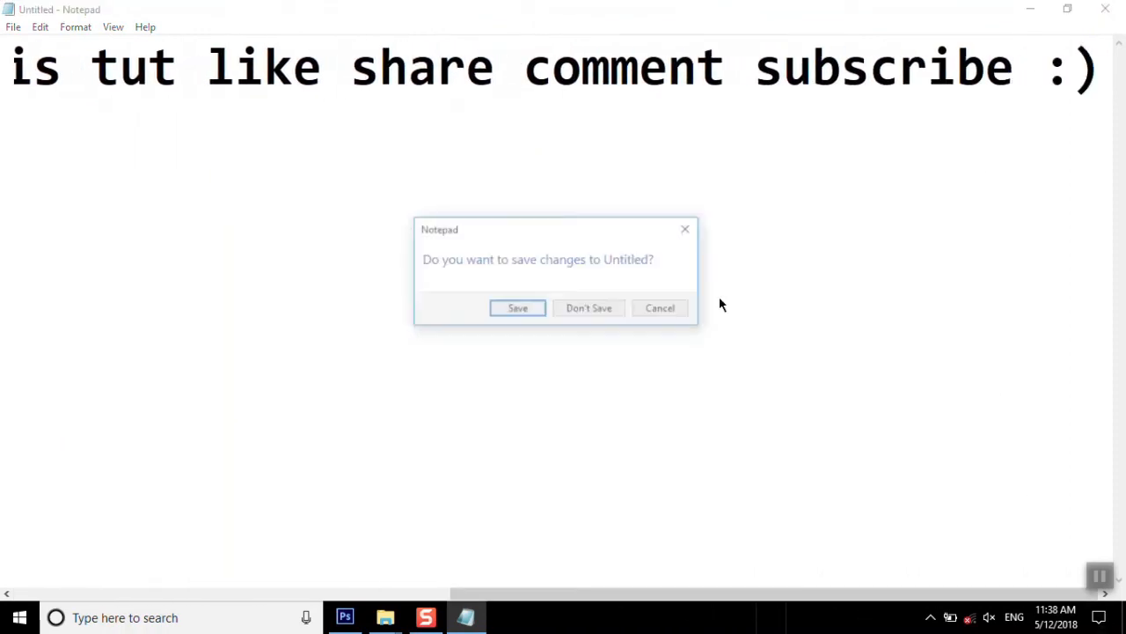